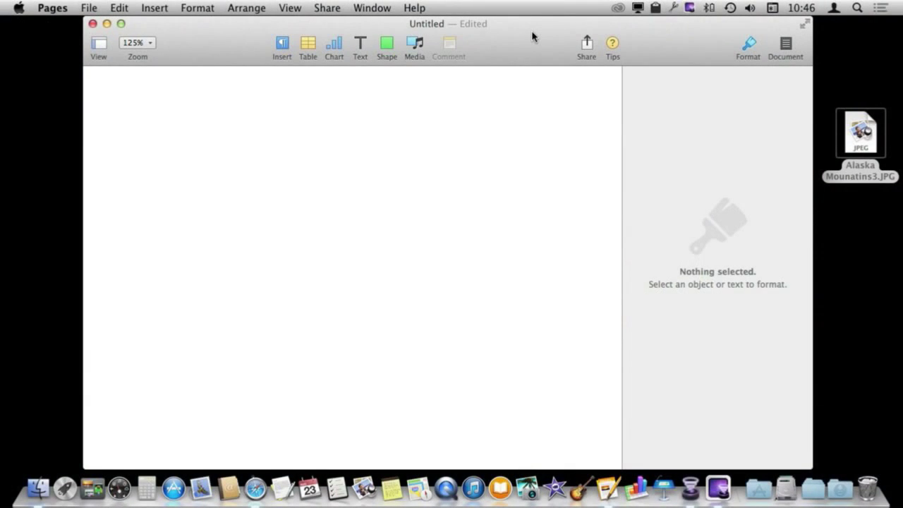
Step: Insert a teal circle shape onto the blank page and review its style options
{"action": "left_click", "coordinate": [393, 43]}
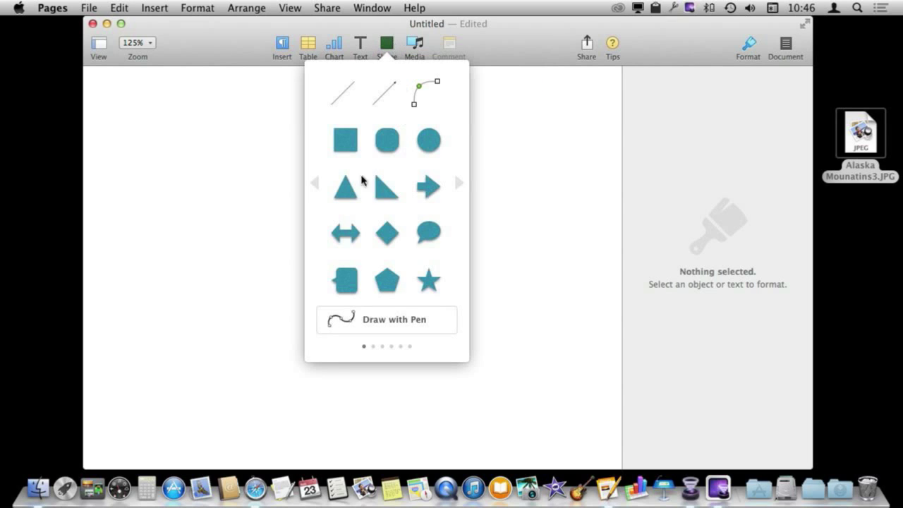
{"action": "left_click", "coordinate": [428, 141]}
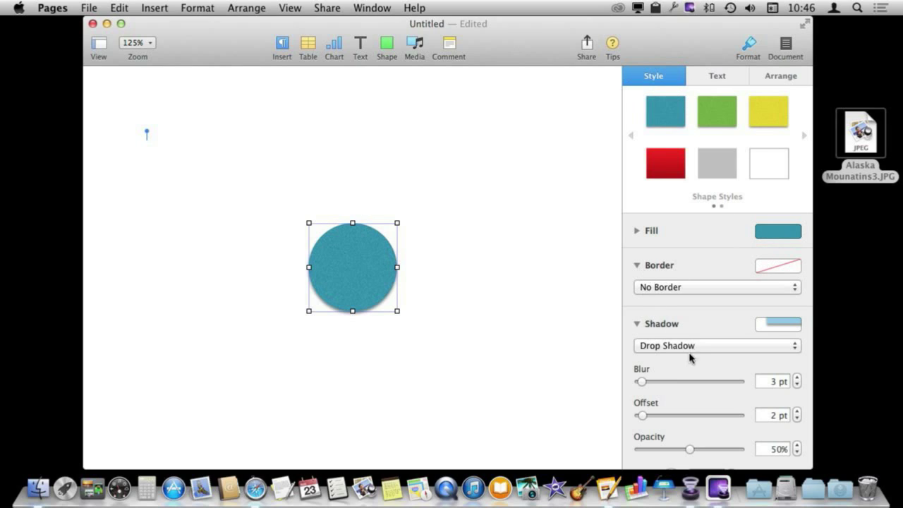
{"action": "scroll", "coordinate": [682, 377], "scroll_direction": "down", "scroll_amount": 5}
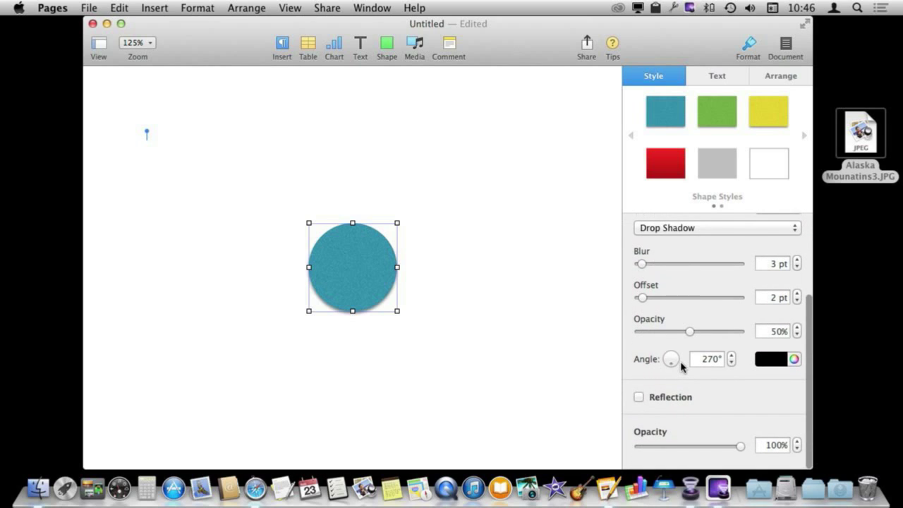
{"action": "scroll", "coordinate": [681, 366], "scroll_direction": "up", "scroll_amount": 5}
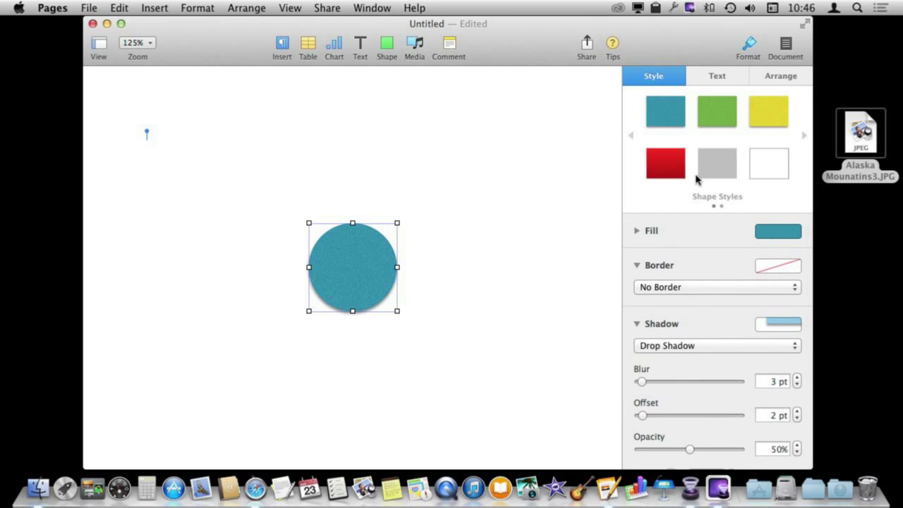
Step: Paste lorem ipsum text into the circle and drag it larger into a wide oval
{"action": "double_click", "coordinate": [358, 270]}
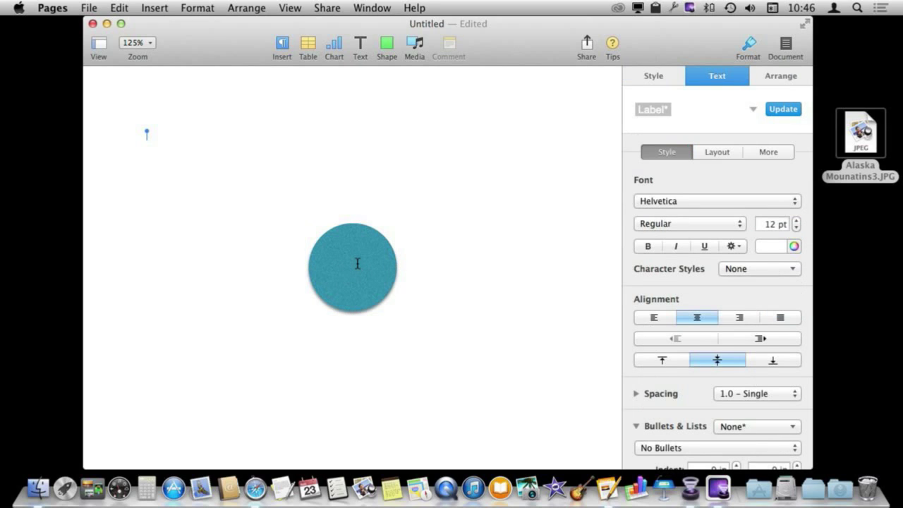
{"action": "key", "text": "super+v"}
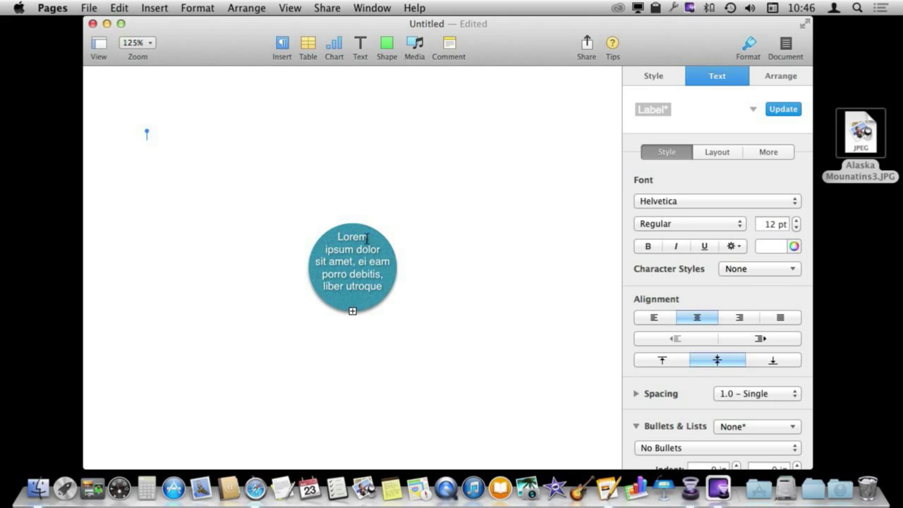
{"action": "left_click", "coordinate": [363, 307]}
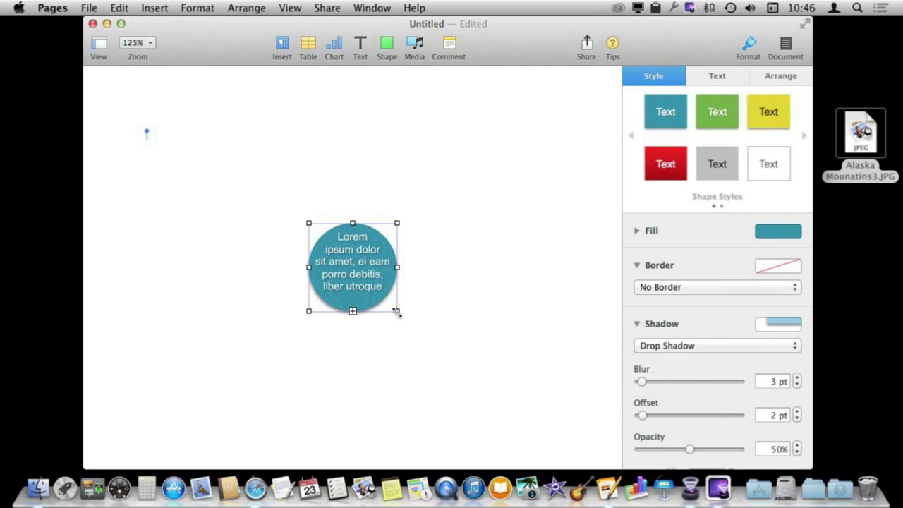
{"action": "mouse_move", "coordinate": [397, 312]}
{"action": "left_mouse_down"}
{"action": "mouse_move", "coordinate": [528, 406]}
{"action": "mouse_move", "coordinate": [467, 426]}
{"action": "mouse_move", "coordinate": [424, 415]}
{"action": "mouse_move", "coordinate": [542, 390]}
{"action": "mouse_move", "coordinate": [533, 415]}
{"action": "left_mouse_up"}
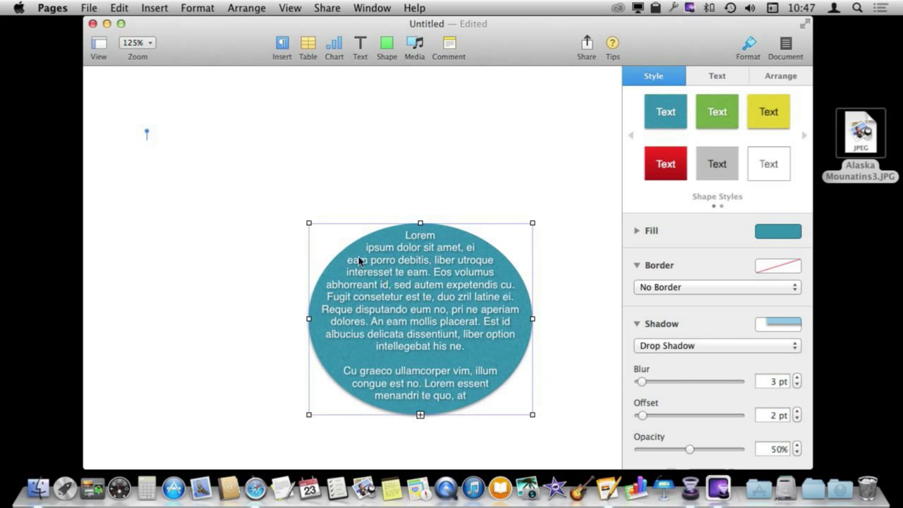
Step: Paste lorem ipsum paragraphs into the page body and move the ellipse up among them
{"action": "mouse_move", "coordinate": [180, 134]}
{"action": "left_click", "coordinate": [175, 139]}
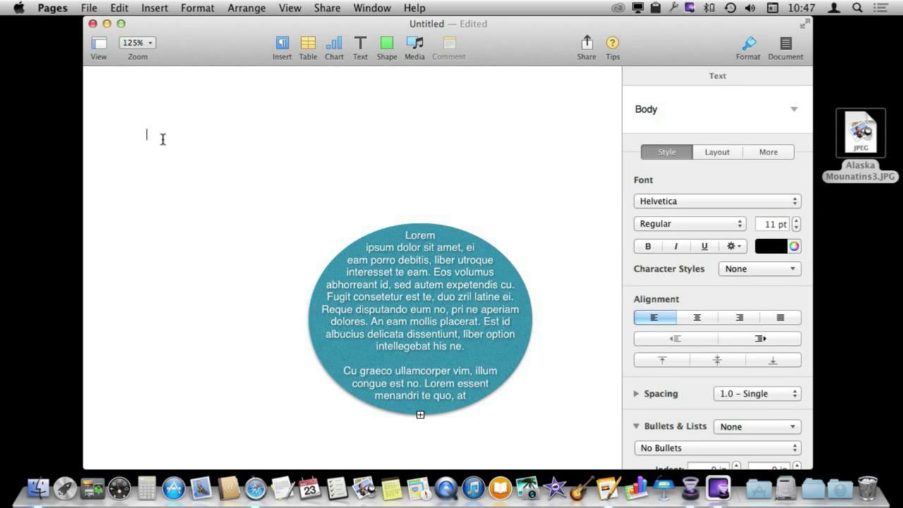
{"action": "type", "text": "Lorem ipsum dolor sit amet, ei eam porro debitis, liber utroque interesset te eam. Eos volumus abhorreant id, sed autem expetendis cu. Fugit consetetur est te, duo zril latine ei. Reque disputando eum no, pri ne aperiam dolores. An eam mollis placerat. Est id albucius delicata dissentiunt, liber option intellegebat his ne.  Cu graeco ullamcorper vim, illum congue est no. Lorem essent menandri te quo, at eam commune qualisque. Id sea dolorum lucilius, nam ne minimum voluptua. Est primis graeci sensibus ei, posse quando theophrastus ea vis. Nam ei lucilius conclusionemque. Lorem nostrum est an, ius cibo viderer aliquando ea. Ex eos omnes nostrud gloriatur, pro ut nullam impetus consequat.  Ei duo magna tractatos reprimique. Te cetero lobortis dissentias ius, ius ea probo tation suscipit. Legere soluta cotidieque in pro, pri errem decore aperiam eu, id nec percipit adipisci tacimates. Cu vix clita oratio, ad quot atqui cum. Cu nec error euripidis assueverit, cu enim numquam ceteros duo, pro simul dissentiunt ex.  Timeam detraxit perfecto ea mel, pro at postea prodesset. Cum errem saperet an, his meis copiosae te. Probo porro sed ad, vix stet semper te, eu explicari imperdiet abhorreant vel. Vim ei quando impedit suscipiantur, at dicta invidunt perpetua eam. Case etiam fabulas pro id. Cu mei tempor aeterno adipisci, cu mel ubique doming suavitate.  Verear delenit vivendum eam id, cu eam facete facilisi, has prima putent detraxit ei. Mucius putant patrioque in vel, viderer diceret persequeris vel cu. Populo sapientem suscipiantur usu id, ipsum dolorum singulis est ad. Aeterno honestatis contentiones te sed, dico scaevola in est. Vero option fabellas ut cum. Cum ignota salutatus definitiones at, ius eu alia solet."}
{"action": "scroll", "coordinate": [270, 271], "scroll_direction": "down", "scroll_amount": 5}
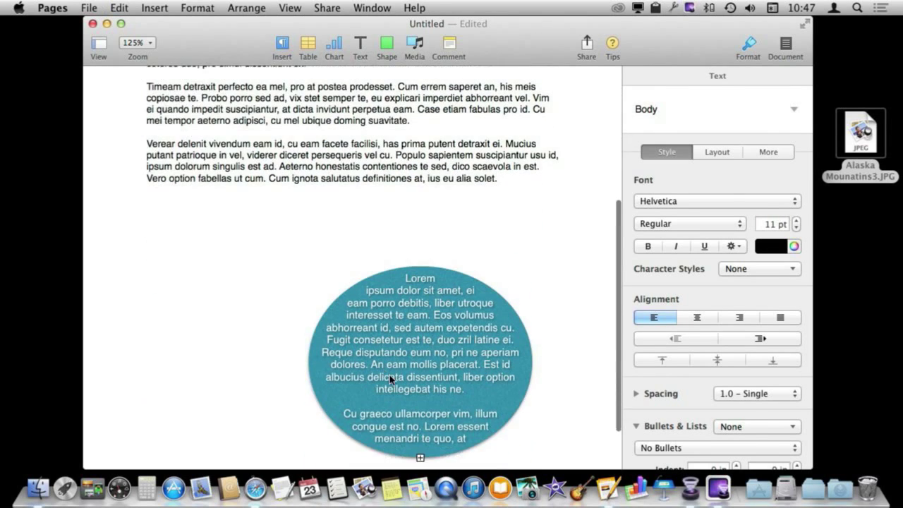
{"action": "left_click_drag", "start_coordinate": [389, 379], "coordinate": [395, 154]}
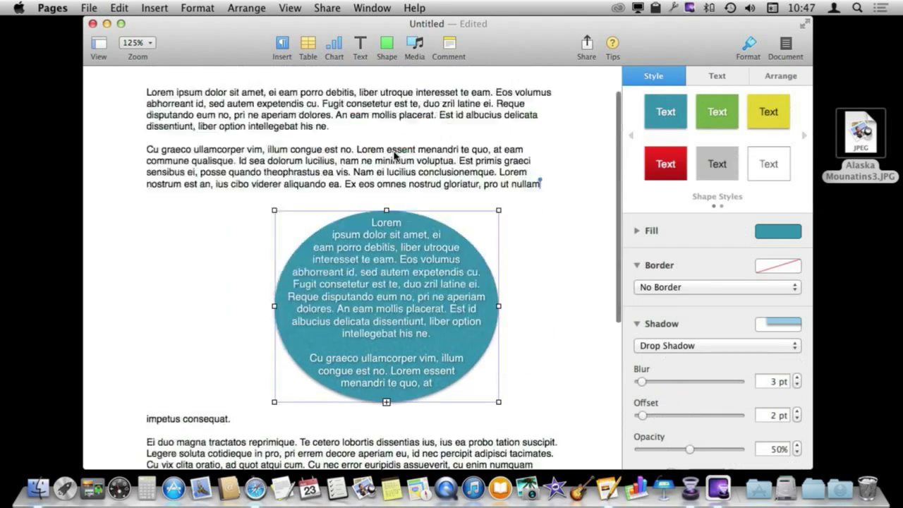
{"action": "mouse_move", "coordinate": [348, 348]}
{"action": "left_mouse_down"}
{"action": "mouse_move", "coordinate": [315, 296]}
{"action": "mouse_move", "coordinate": [315, 367]}
{"action": "left_mouse_up"}
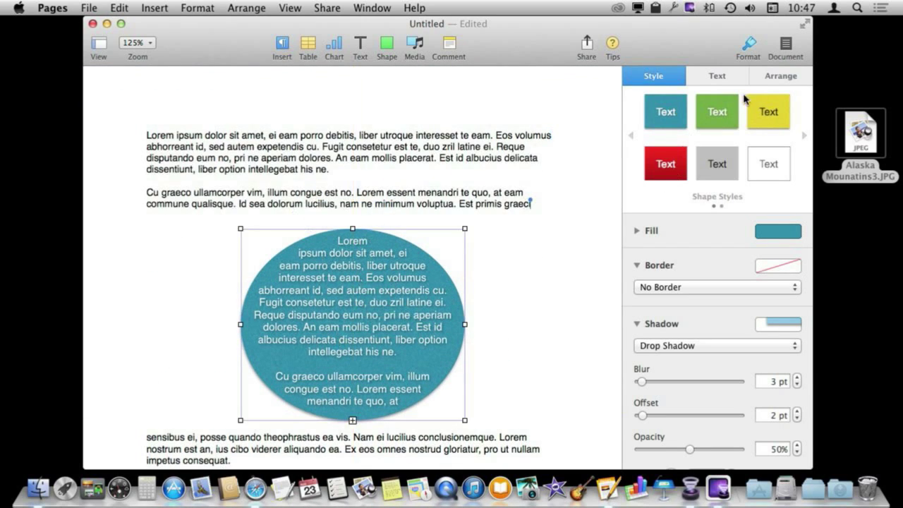
Step: Set the ellipse's text wrap to Around with 11 pt spacing and curved text fit
{"action": "left_click", "coordinate": [770, 79]}
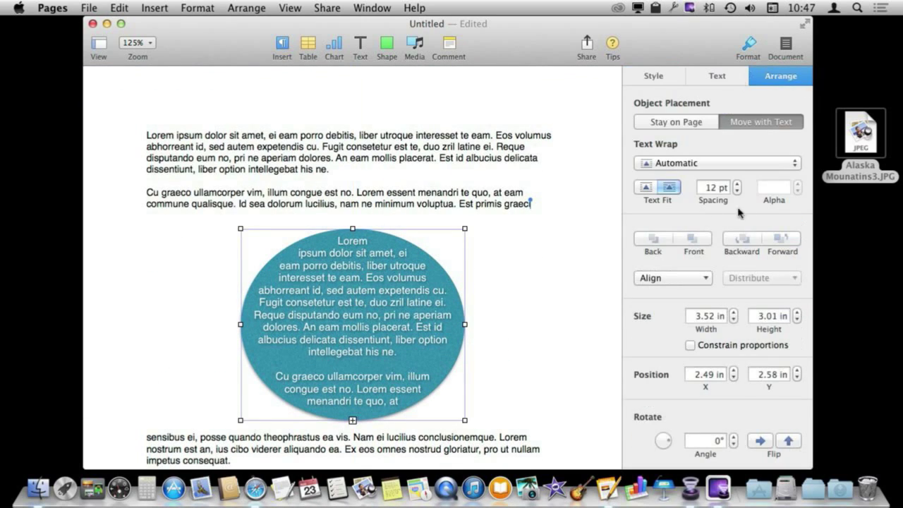
{"action": "left_click", "coordinate": [670, 165]}
{"action": "left_click", "coordinate": [673, 187]}
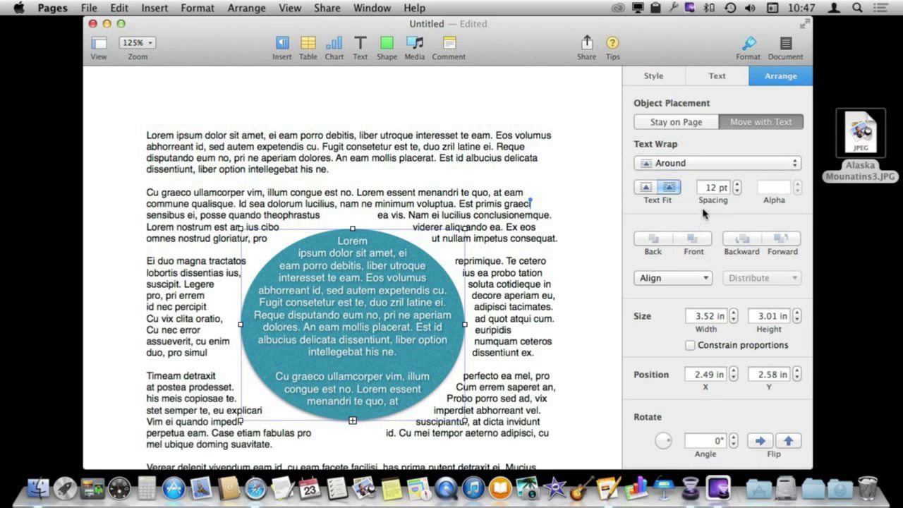
{"action": "left_click", "coordinate": [736, 191]}
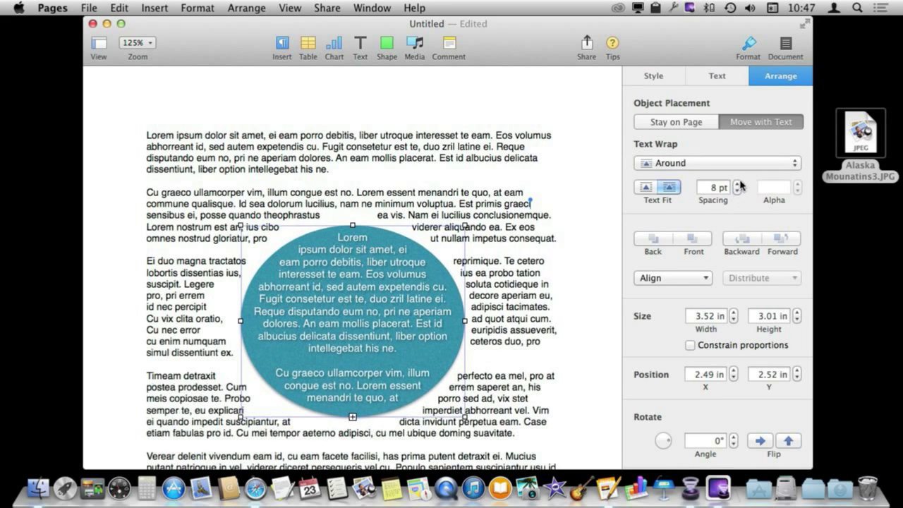
{"action": "left_click", "coordinate": [737, 183]}
{"action": "left_click", "coordinate": [645, 187]}
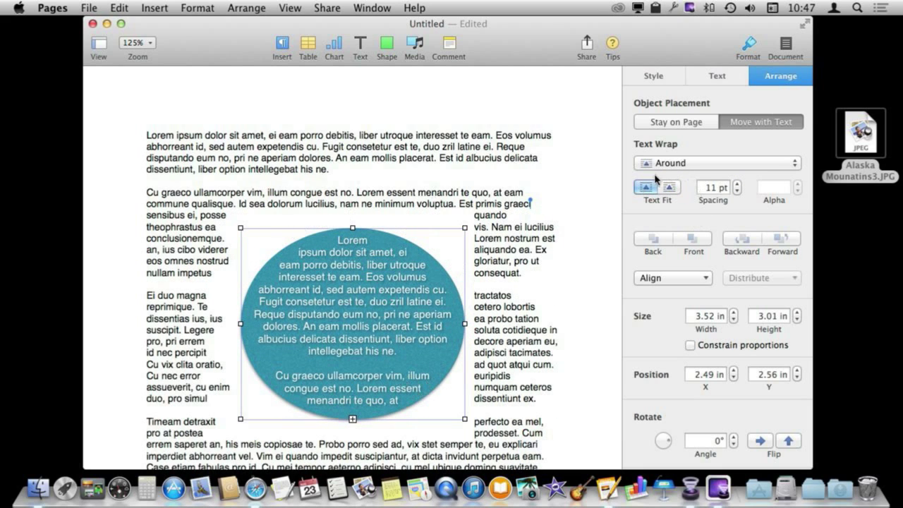
{"action": "left_click", "coordinate": [670, 188]}
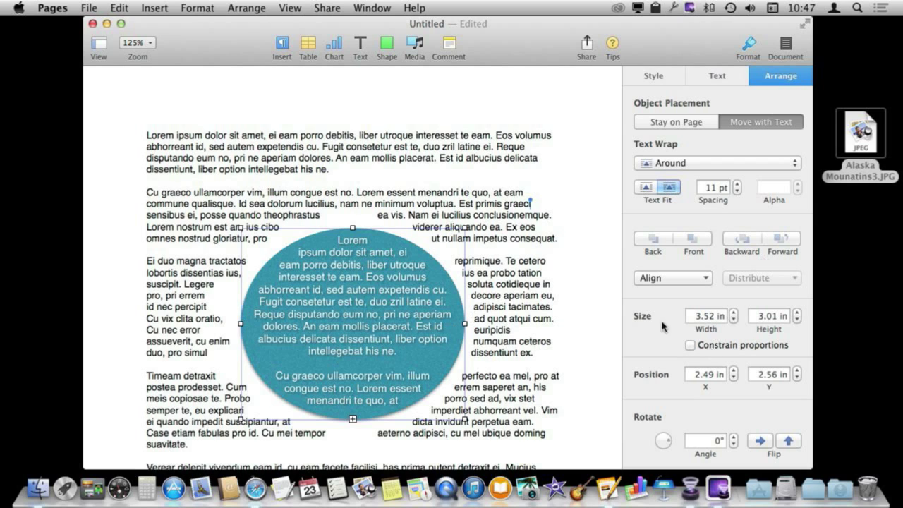
{"action": "mouse_move", "coordinate": [350, 346]}
{"action": "left_mouse_down"}
{"action": "mouse_move", "coordinate": [350, 285]}
{"action": "mouse_move", "coordinate": [309, 302]}
{"action": "left_mouse_up"}
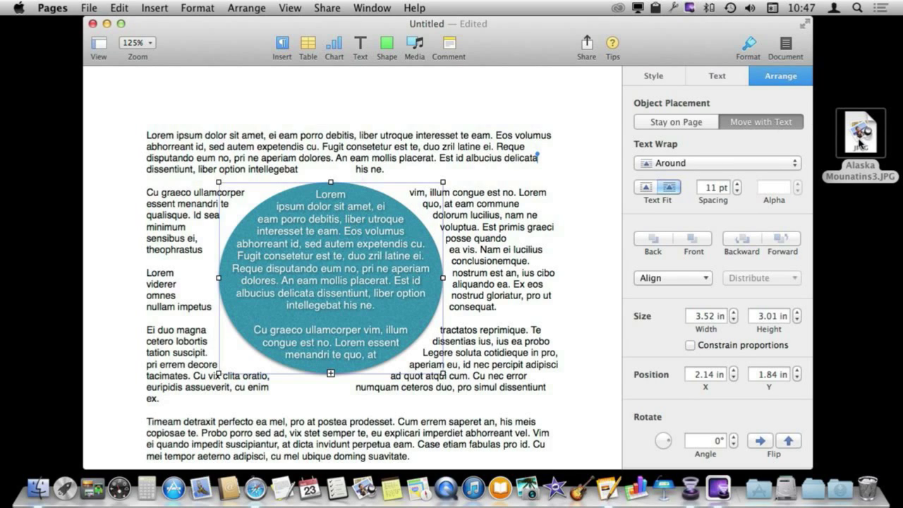
Step: Drop the mountain JPEG into the ellipse, reposition and zoom it within the mask
{"action": "left_click_drag", "start_coordinate": [860, 140], "coordinate": [314, 277]}
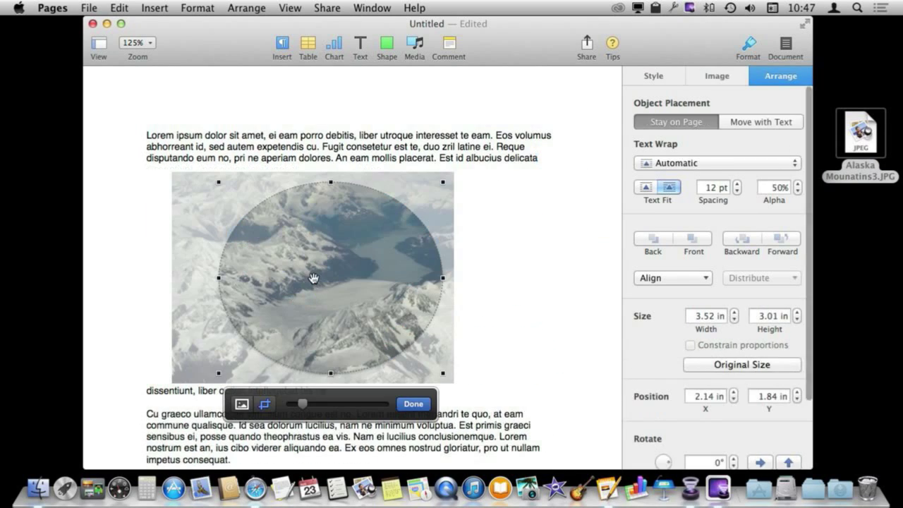
{"action": "left_click_drag", "start_coordinate": [218, 232], "coordinate": [228, 228]}
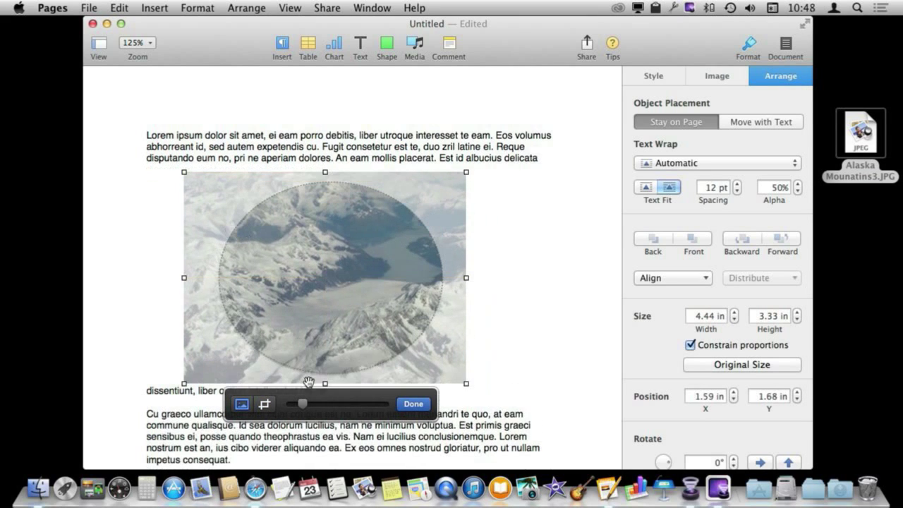
{"action": "left_click_drag", "start_coordinate": [302, 403], "coordinate": [323, 403]}
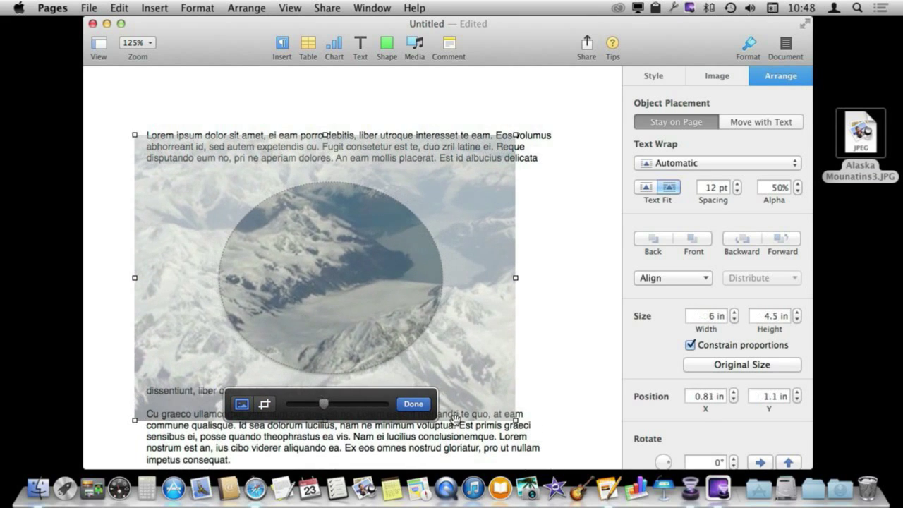
{"action": "left_click", "coordinate": [413, 404]}
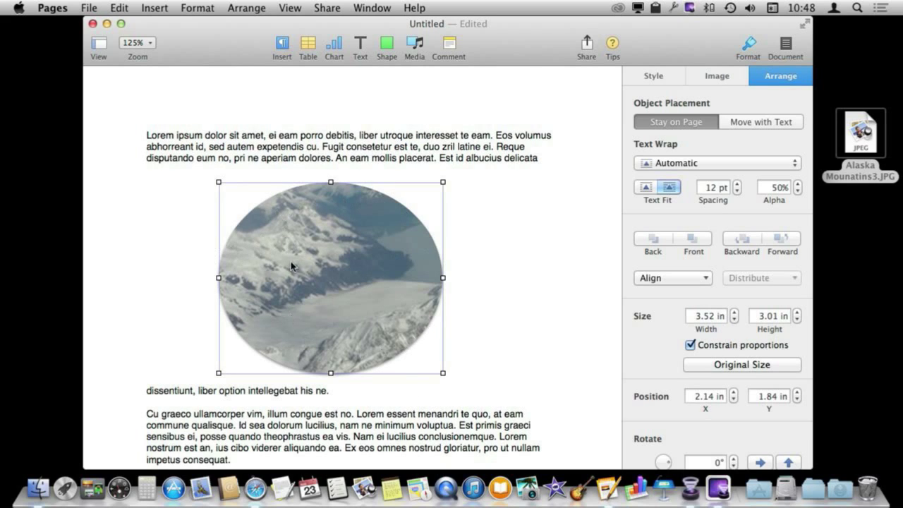
Step: Set the oval photo's text wrap to Around and reposition it among the paragraphs
{"action": "left_click", "coordinate": [139, 242]}
{"action": "left_click", "coordinate": [345, 226]}
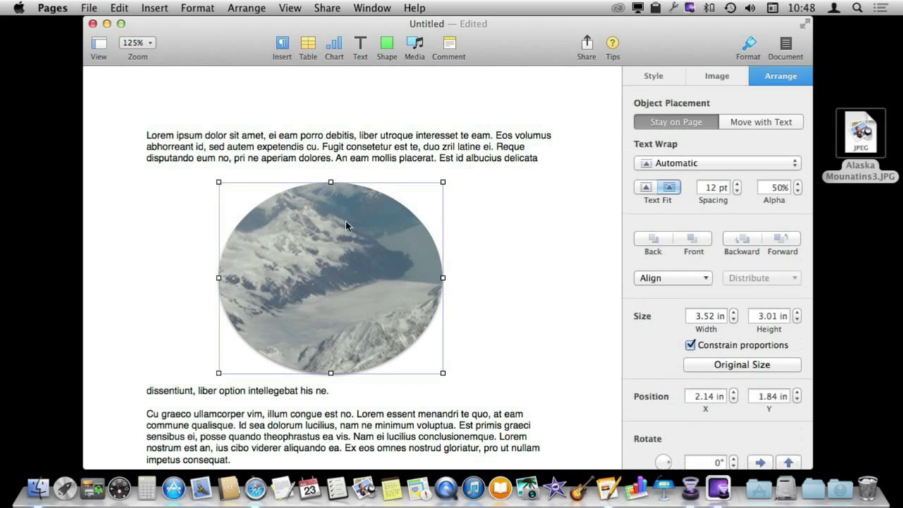
{"action": "left_click", "coordinate": [679, 163]}
{"action": "left_click", "coordinate": [677, 180]}
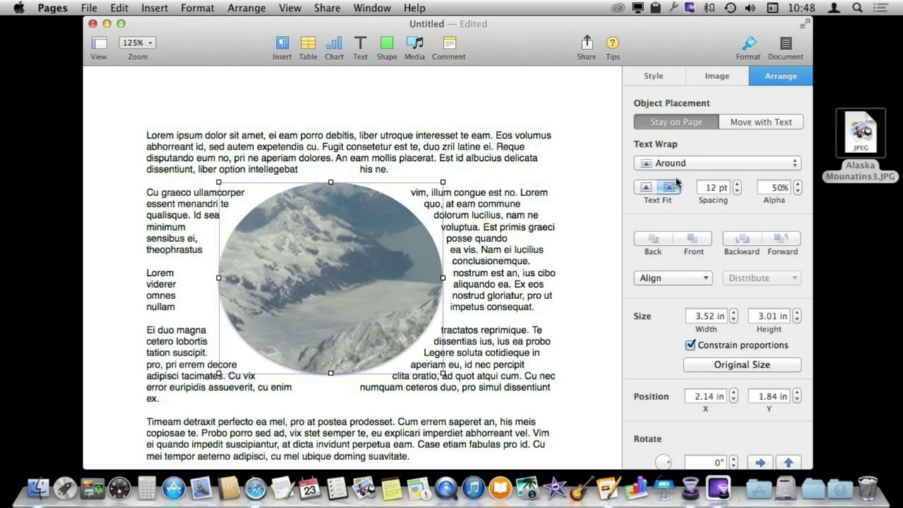
{"action": "left_click_drag", "start_coordinate": [357, 279], "coordinate": [372, 310]}
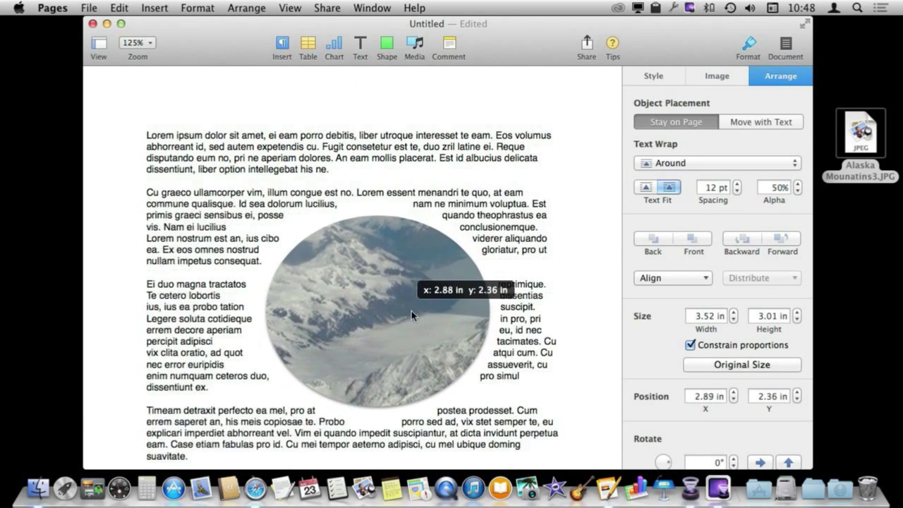
{"action": "mouse_move", "coordinate": [372, 310]}
{"action": "left_mouse_down"}
{"action": "mouse_move", "coordinate": [449, 297]}
{"action": "mouse_move", "coordinate": [359, 292]}
{"action": "left_mouse_up"}
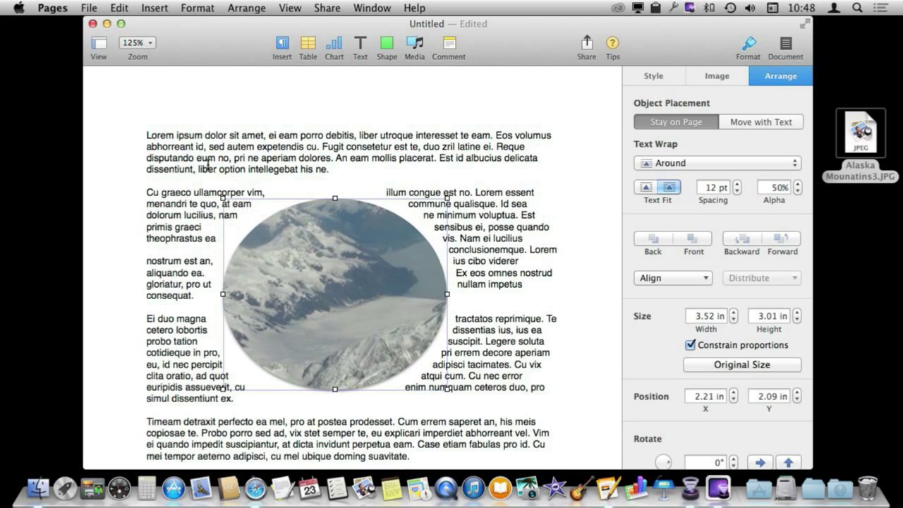
Step: Split the body text into two columns and place the photo between them at Y 1.71 in
{"action": "left_click", "coordinate": [194, 243]}
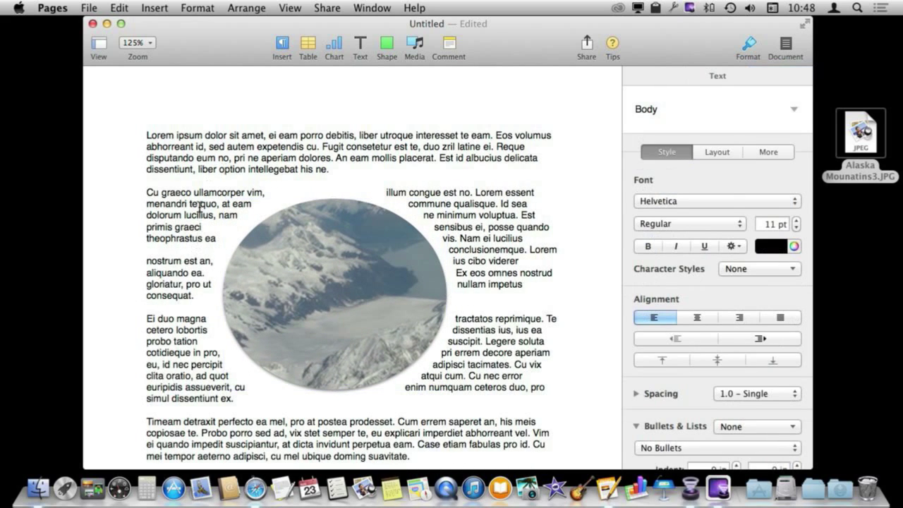
{"action": "left_click", "coordinate": [720, 152]}
{"action": "left_click", "coordinate": [635, 183]}
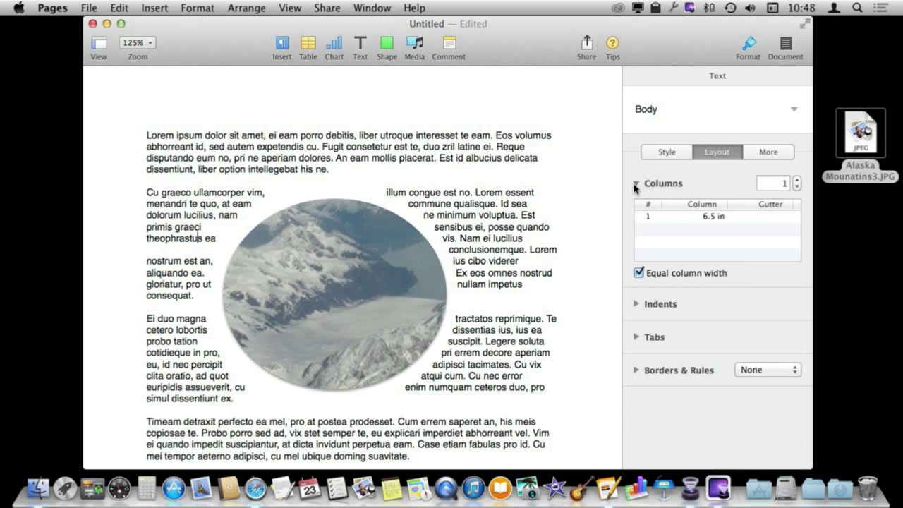
{"action": "left_click", "coordinate": [797, 180]}
{"action": "left_click_drag", "start_coordinate": [341, 285], "coordinate": [356, 248]}
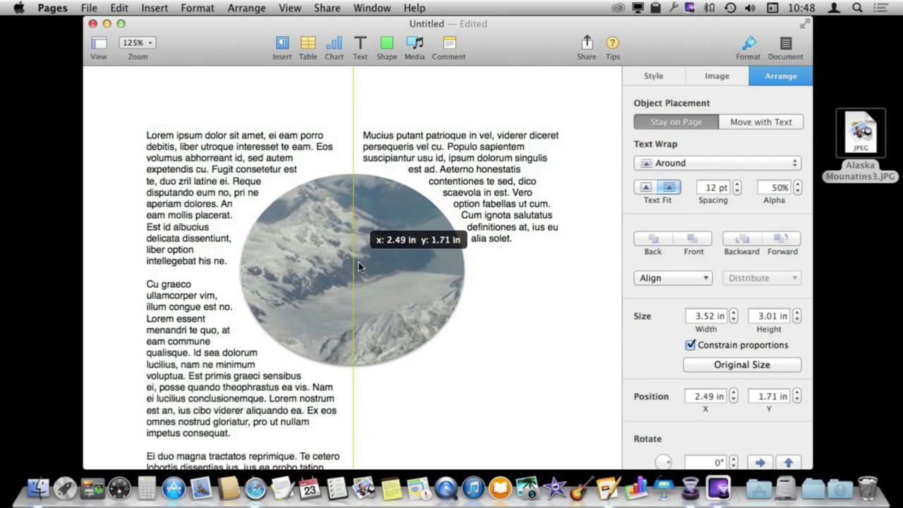
{"action": "left_click_drag", "start_coordinate": [357, 249], "coordinate": [350, 268]}
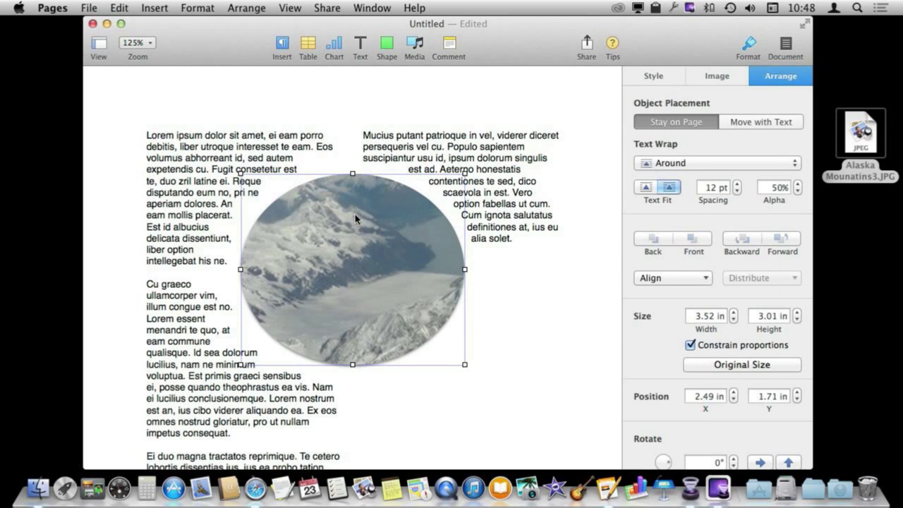
Step: Delete the photo and draw a closed seven-point freeform polygon with the pen tool
{"action": "key", "text": "Delete"}
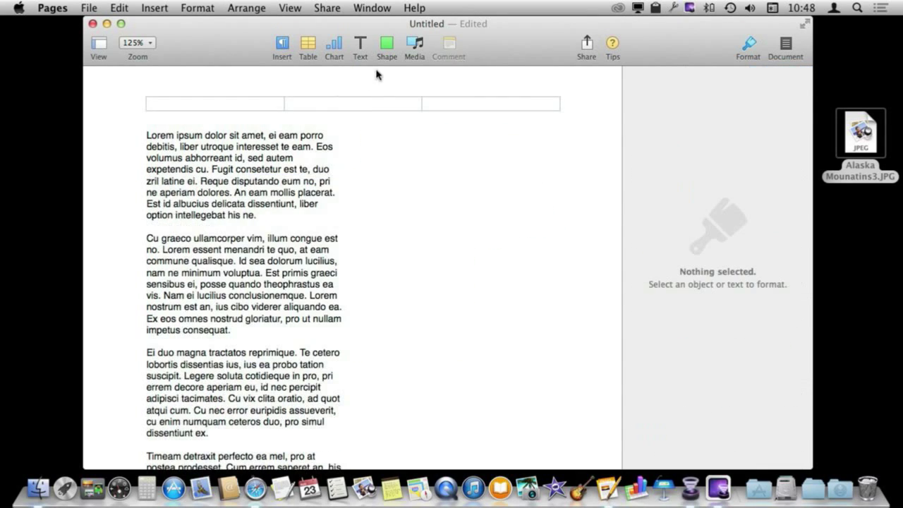
{"action": "left_click", "coordinate": [387, 45]}
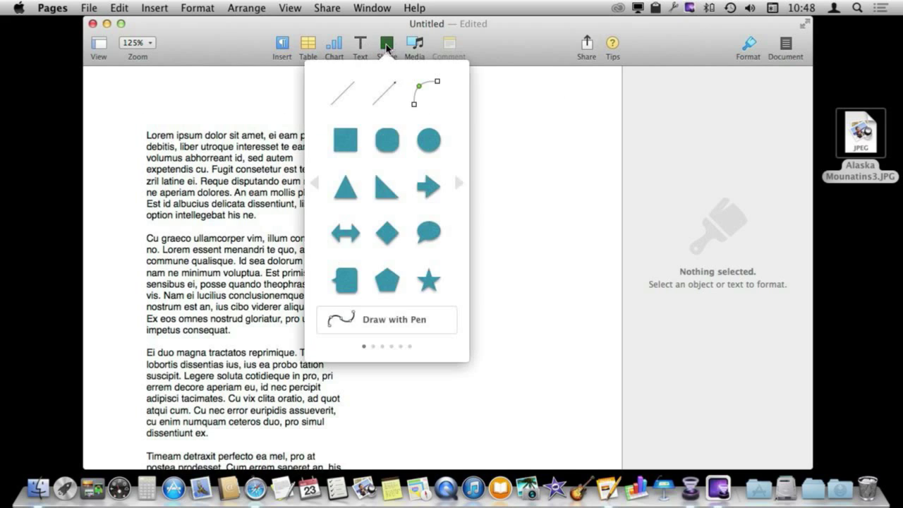
{"action": "left_click", "coordinate": [366, 319]}
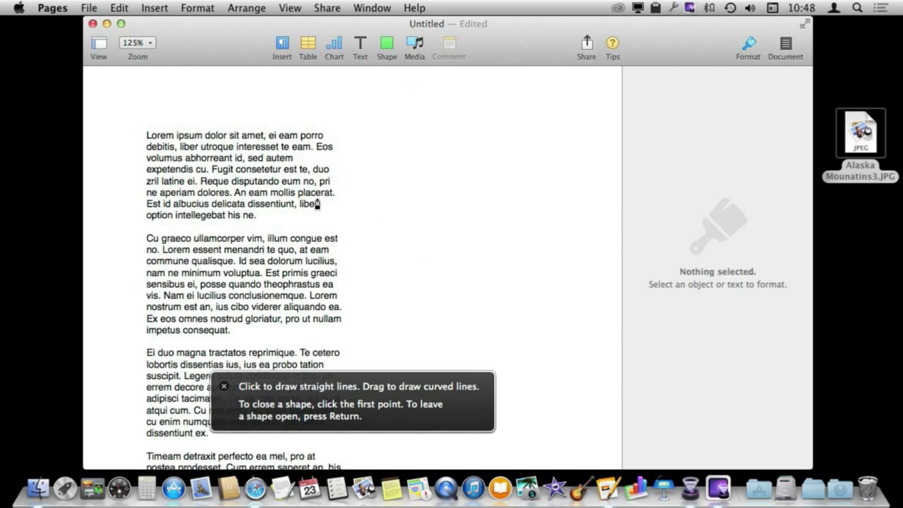
{"action": "left_click", "coordinate": [322, 200]}
{"action": "left_click", "coordinate": [240, 259]}
{"action": "left_click", "coordinate": [217, 332]}
{"action": "left_click", "coordinate": [364, 357]}
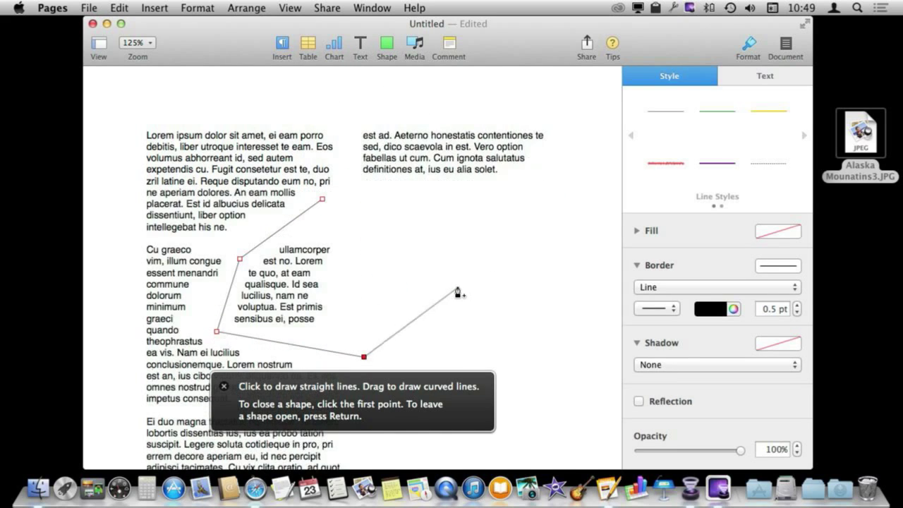
{"action": "left_click", "coordinate": [458, 288]}
{"action": "left_click", "coordinate": [456, 163]}
{"action": "left_click", "coordinate": [369, 161]}
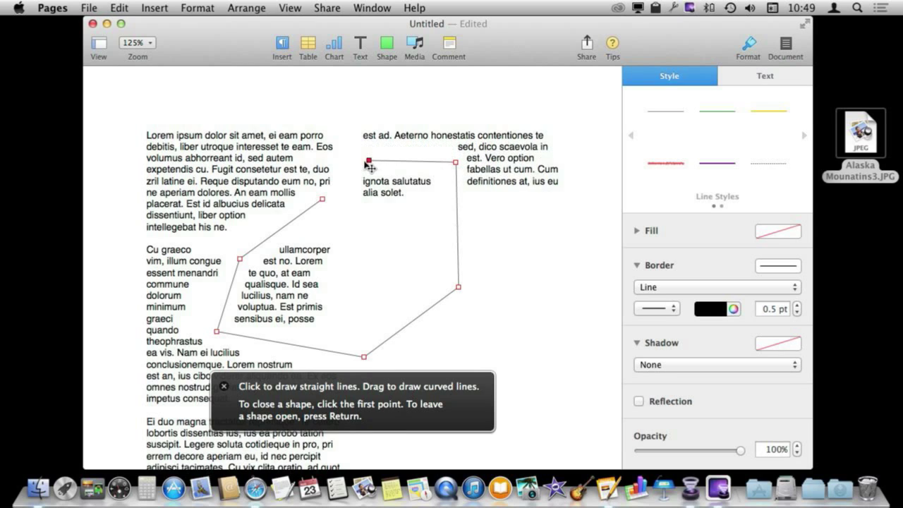
{"action": "left_click", "coordinate": [322, 200]}
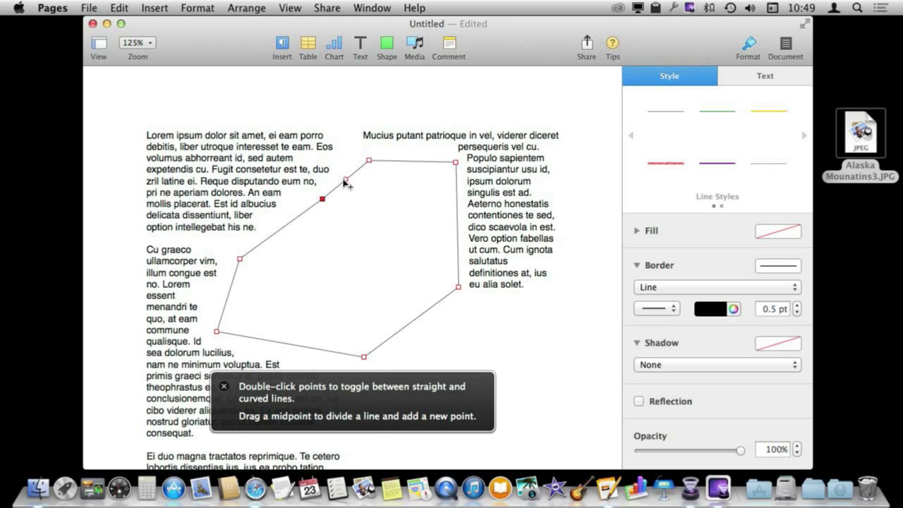
Step: Curve the polygon's two upper-left edges by dragging their midpoints
{"action": "left_click_drag", "start_coordinate": [346, 180], "coordinate": [329, 171]}
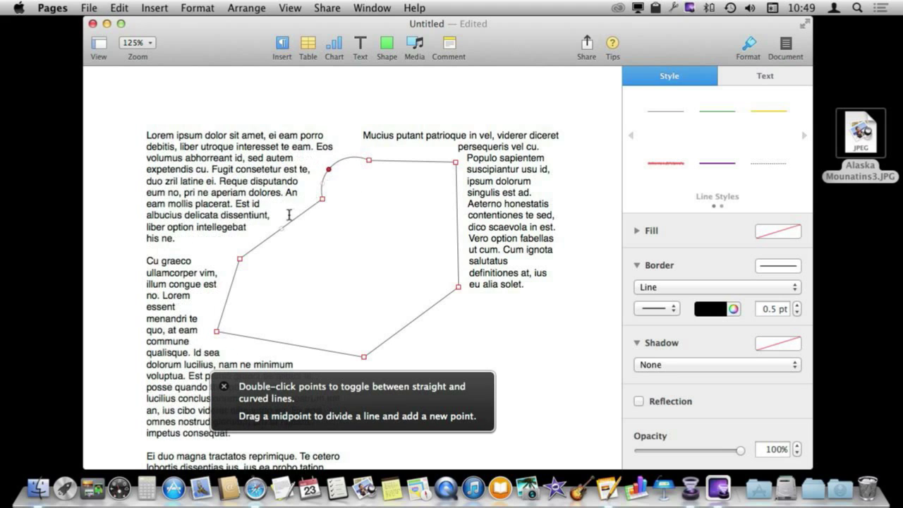
{"action": "left_click_drag", "start_coordinate": [282, 230], "coordinate": [265, 221]}
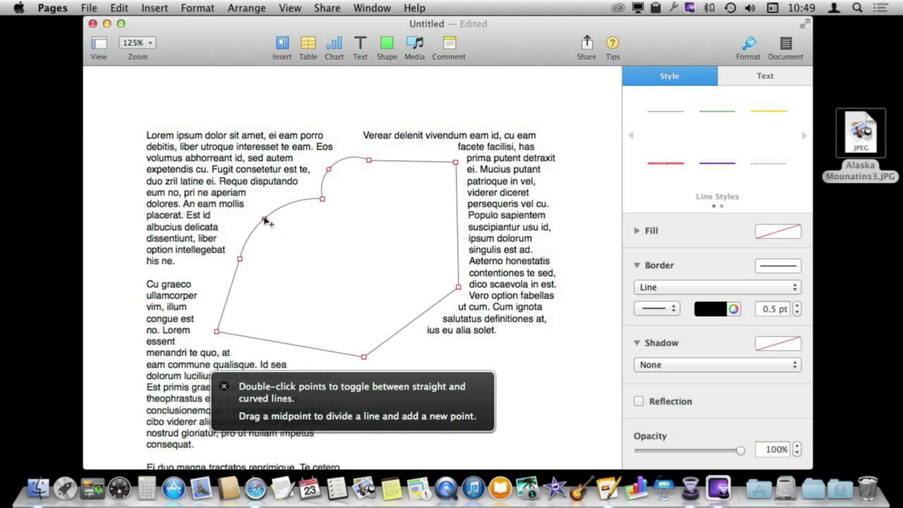
{"action": "left_click", "coordinate": [318, 146]}
Step: Set the freeform shape's border to No Border and nudge it slightly lower and right
{"action": "left_click", "coordinate": [394, 170]}
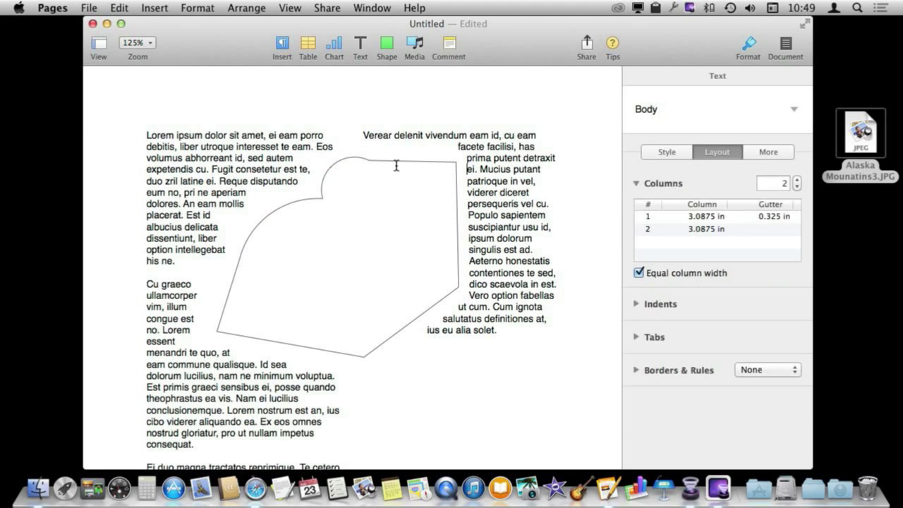
{"action": "left_click", "coordinate": [360, 161]}
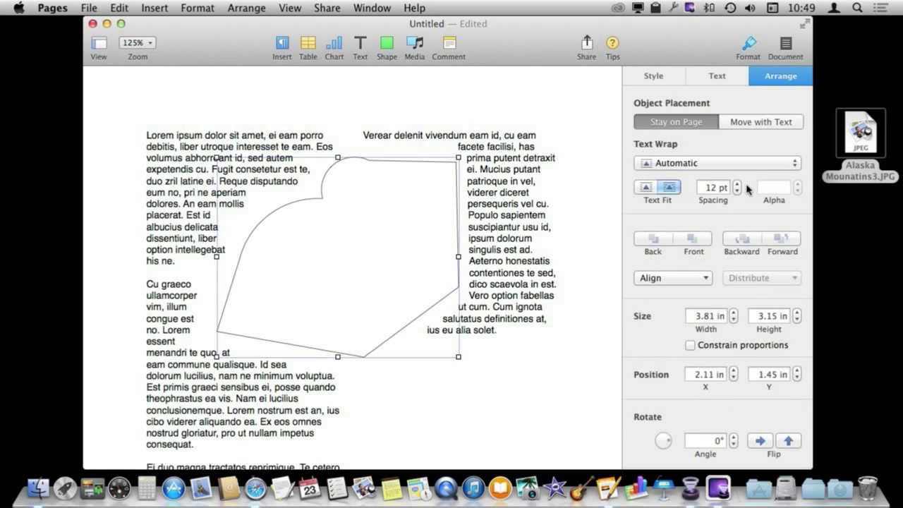
{"action": "left_click", "coordinate": [656, 78]}
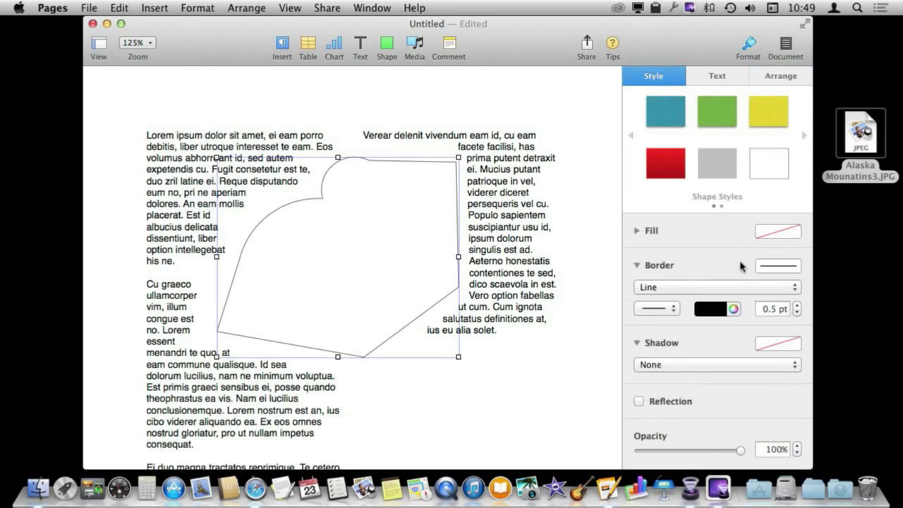
{"action": "left_click", "coordinate": [777, 267]}
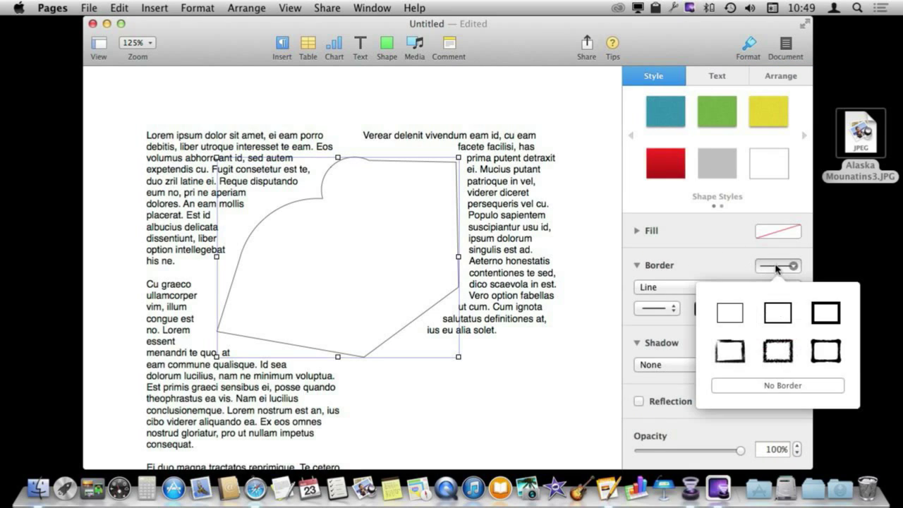
{"action": "left_click", "coordinate": [747, 386]}
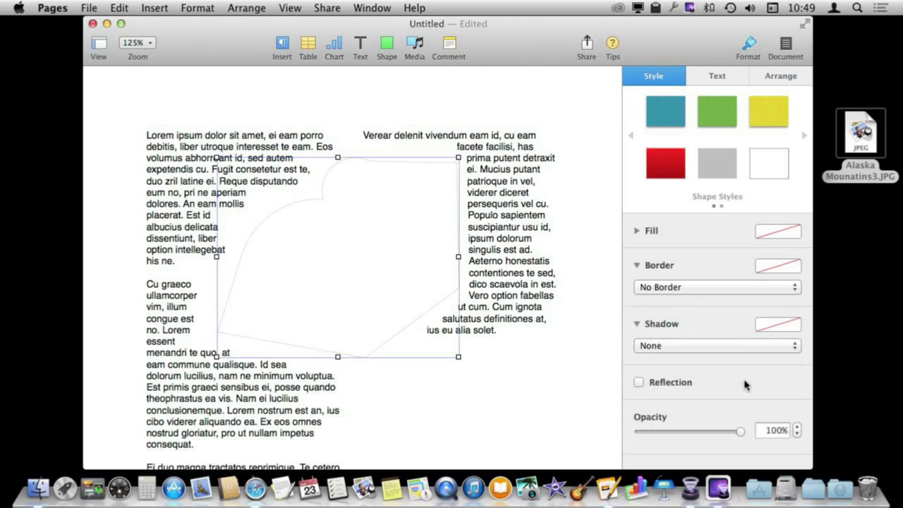
{"action": "left_click", "coordinate": [518, 342]}
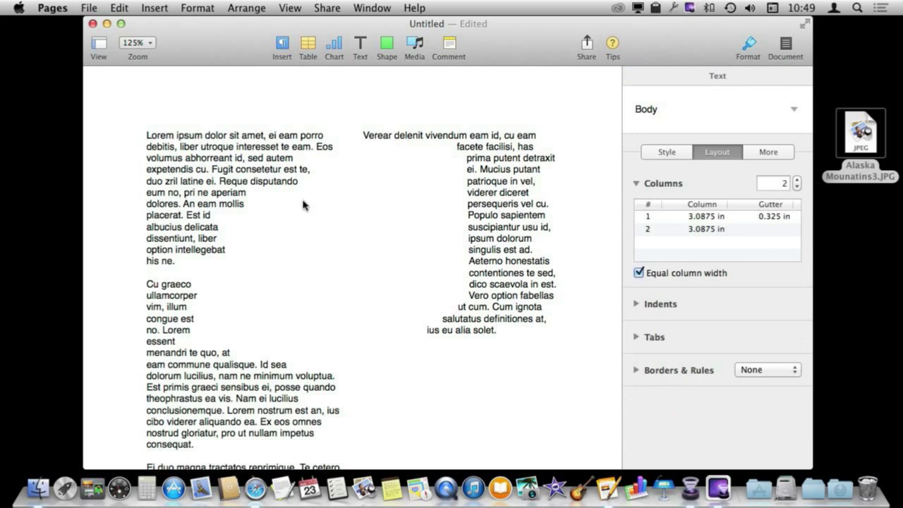
{"action": "left_click", "coordinate": [312, 270]}
{"action": "left_click_drag", "start_coordinate": [273, 216], "coordinate": [280, 222]}
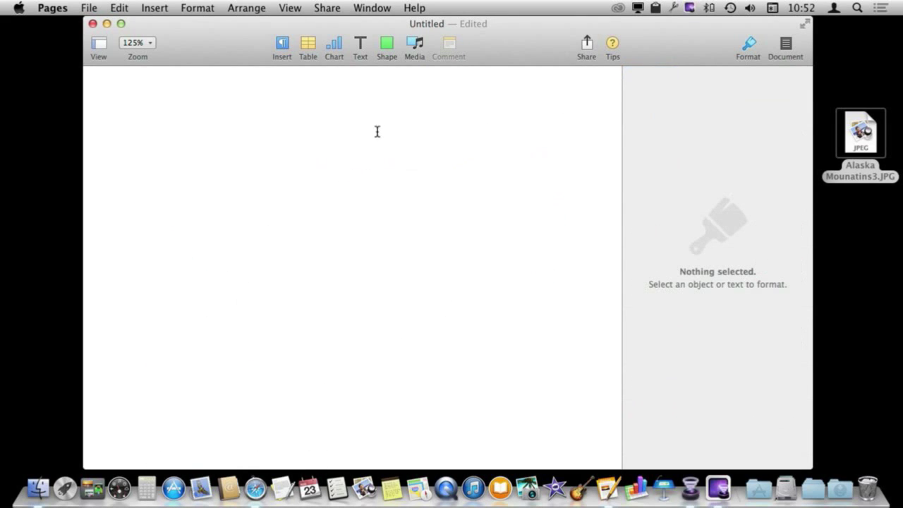
Step: Insert a circle, Option-drag an overlapping copy to its right, and select both
{"action": "left_click", "coordinate": [391, 46]}
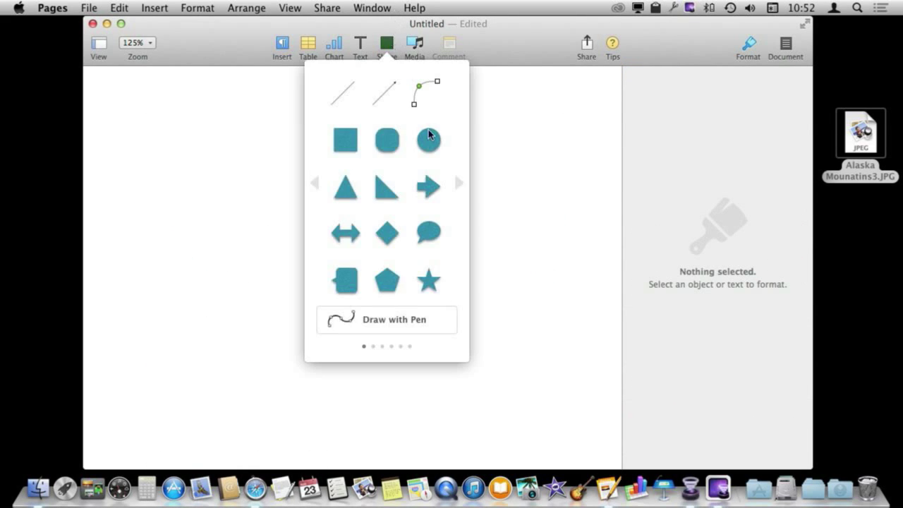
{"action": "left_click", "coordinate": [433, 151]}
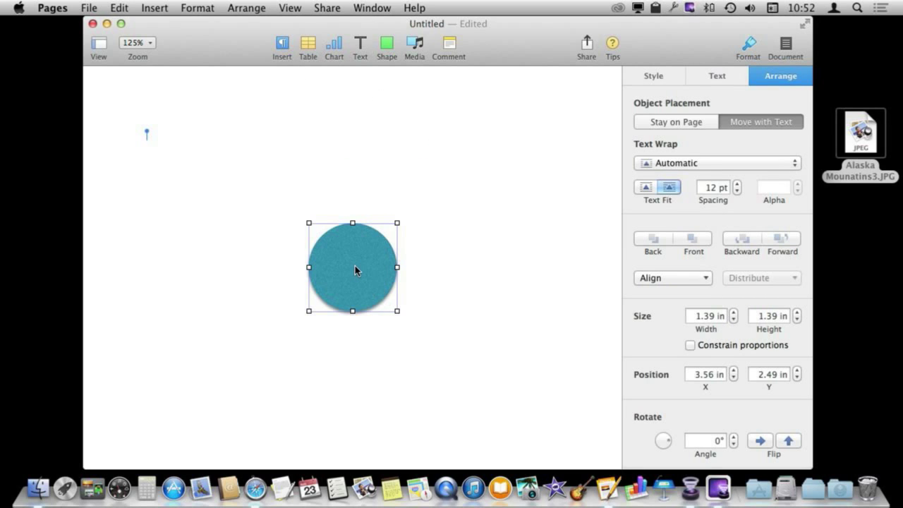
{"action": "left_click_drag", "start_coordinate": [356, 271], "coordinate": [405, 272]}
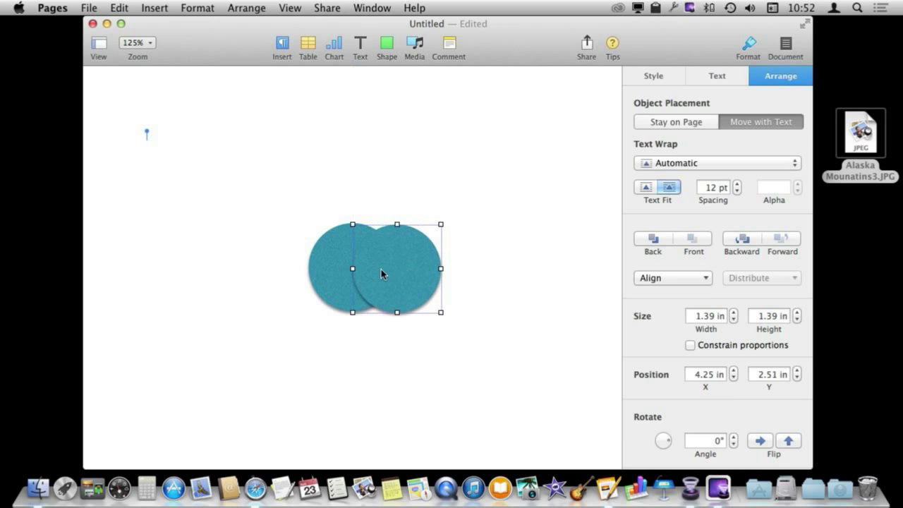
{"action": "left_click", "coordinate": [329, 269], "text": "shift"}
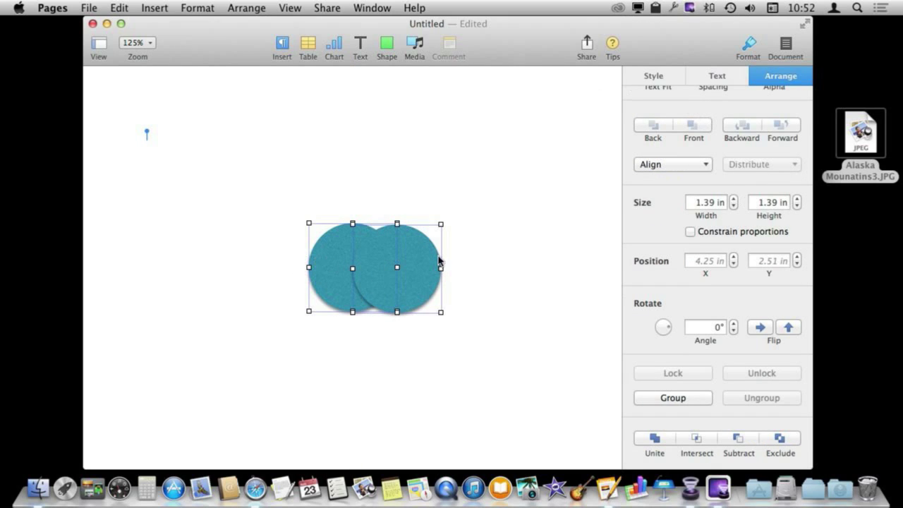
Step: Give both circles No Fill, a thin Line border and no shadow
{"action": "left_click", "coordinate": [666, 77]}
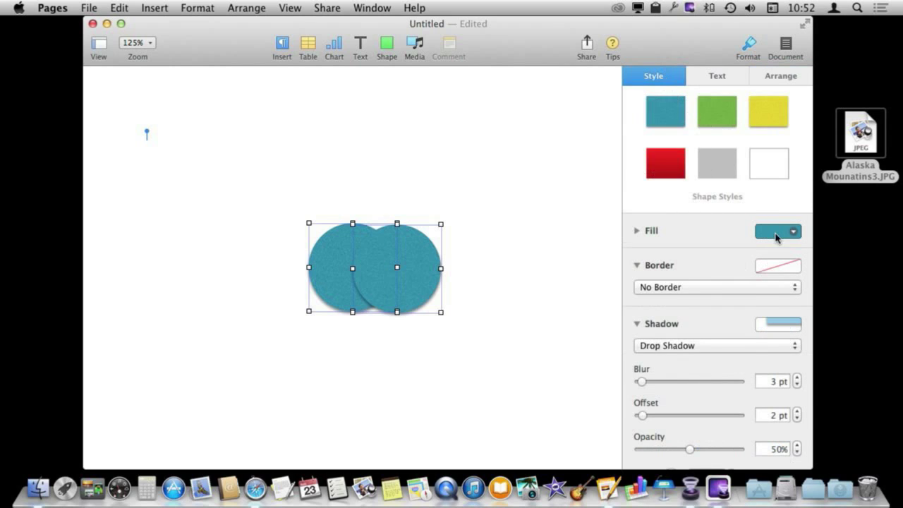
{"action": "left_click", "coordinate": [778, 233]}
{"action": "left_click", "coordinate": [659, 332]}
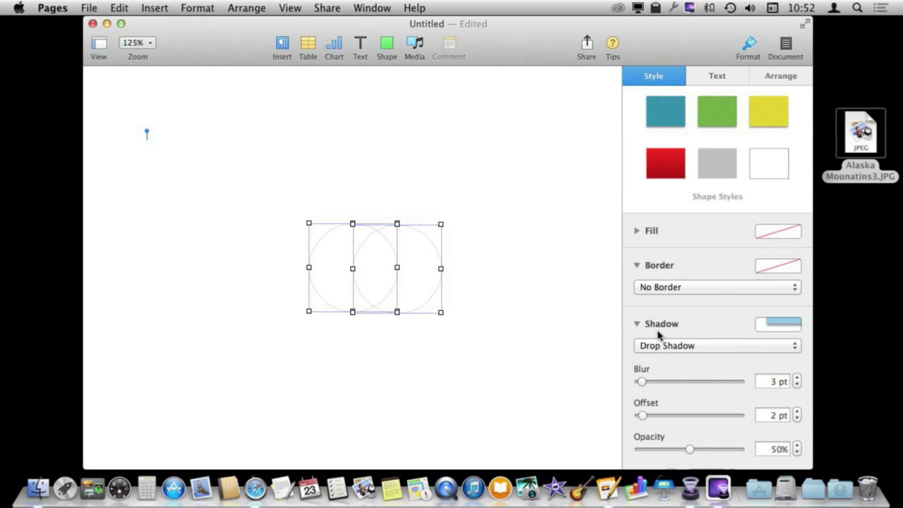
{"action": "left_click", "coordinate": [715, 288]}
{"action": "left_click", "coordinate": [683, 302]}
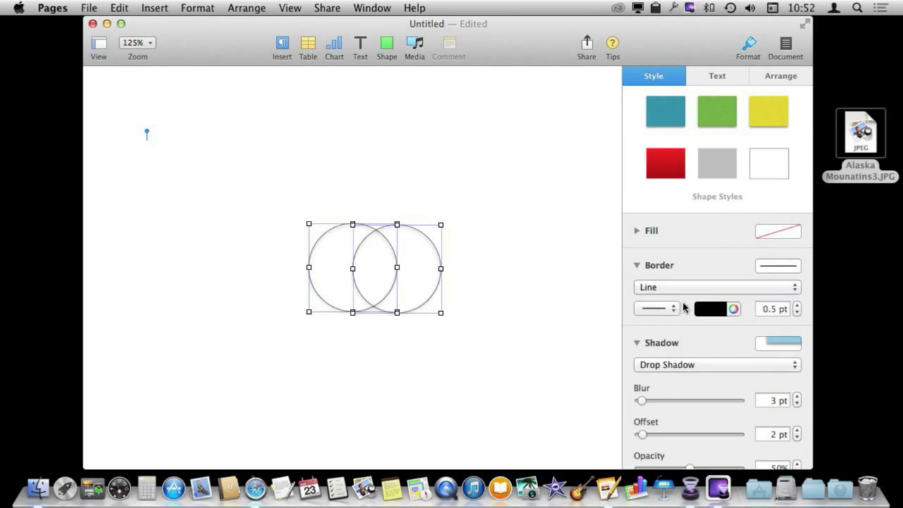
{"action": "left_click", "coordinate": [679, 365]}
{"action": "left_click", "coordinate": [676, 352]}
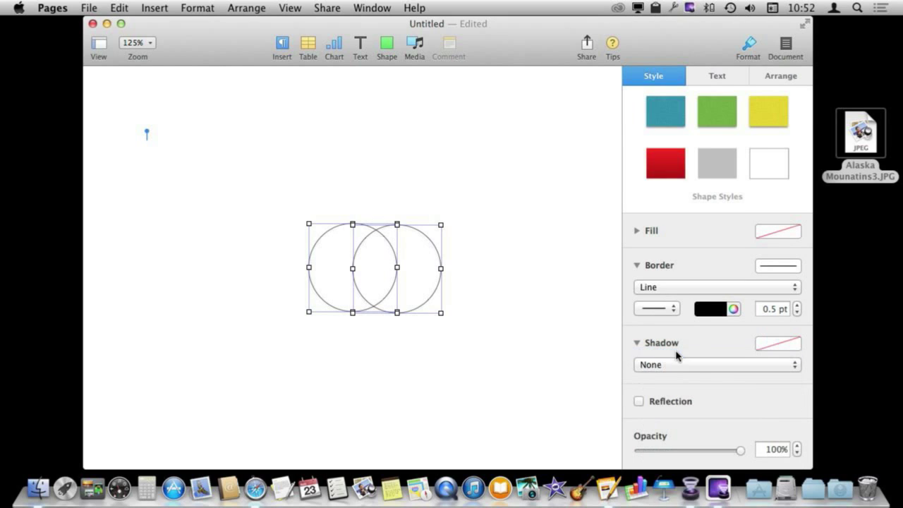
{"action": "left_click", "coordinate": [483, 273]}
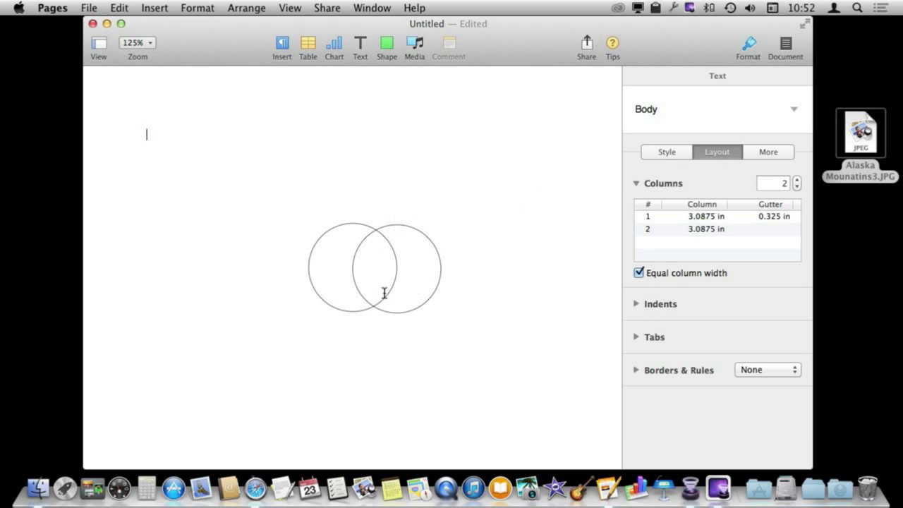
Step: Select both circles and set their text wrap to None
{"action": "key", "text": "super+a"}
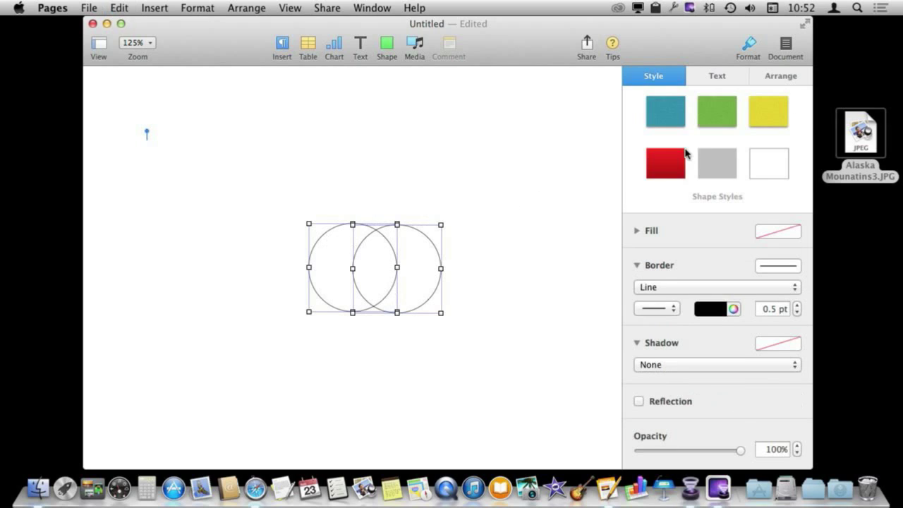
{"action": "left_click", "coordinate": [769, 77]}
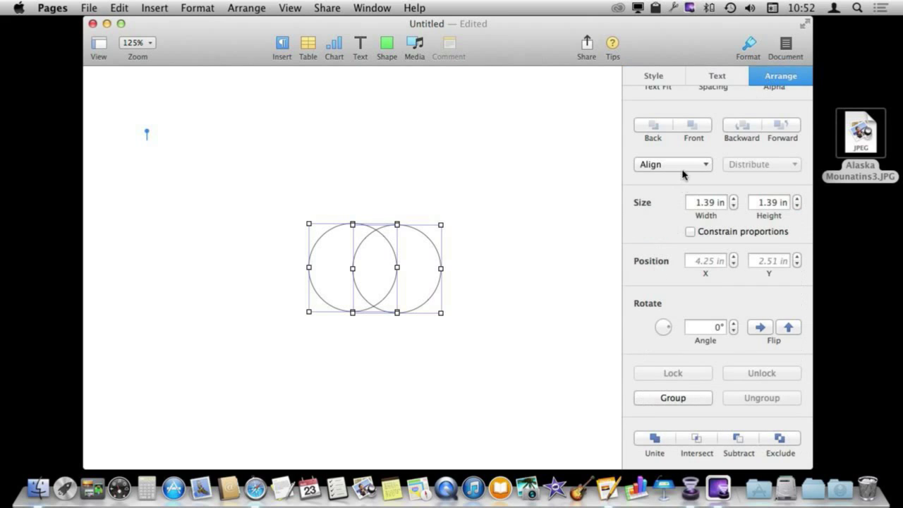
{"action": "scroll", "coordinate": [681, 151], "scroll_direction": "up", "scroll_amount": 5}
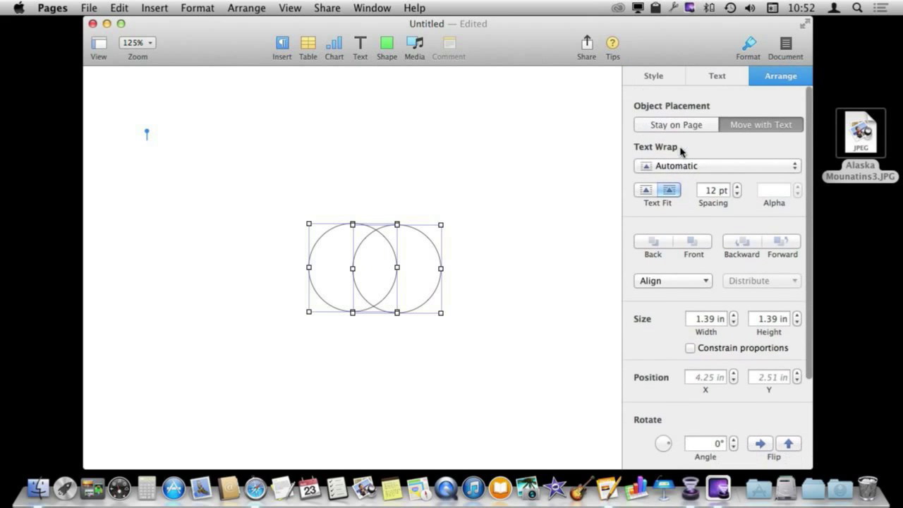
{"action": "left_click", "coordinate": [680, 165]}
{"action": "left_click", "coordinate": [668, 233]}
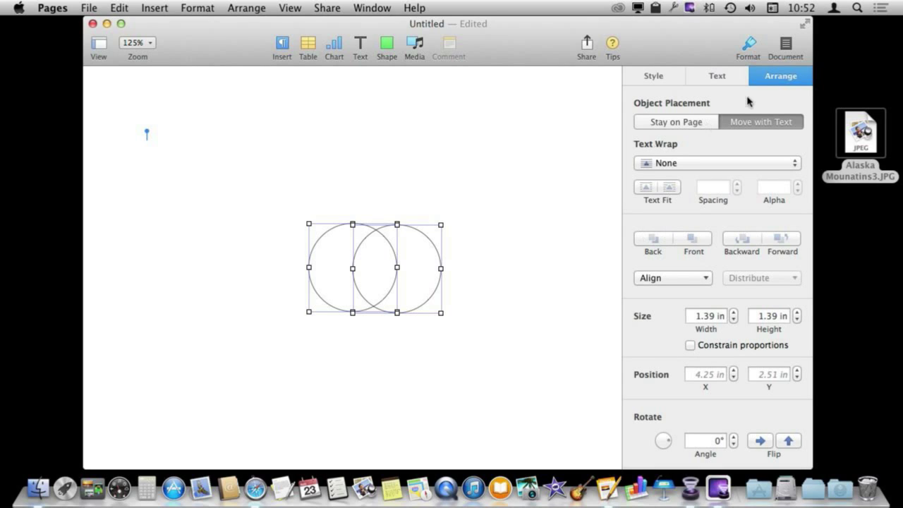
Step: Add a circle, stretch it into an oval enclosing both circles, and send it to the back
{"action": "left_click", "coordinate": [387, 44]}
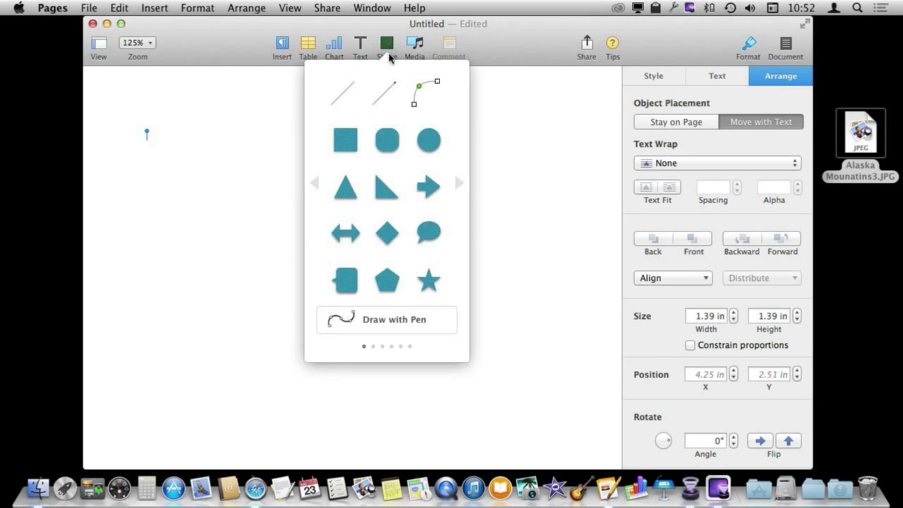
{"action": "left_click", "coordinate": [428, 138]}
{"action": "mouse_move", "coordinate": [356, 281]}
{"action": "left_mouse_down"}
{"action": "mouse_move", "coordinate": [335, 274]}
{"action": "mouse_move", "coordinate": [460, 267]}
{"action": "left_mouse_up"}
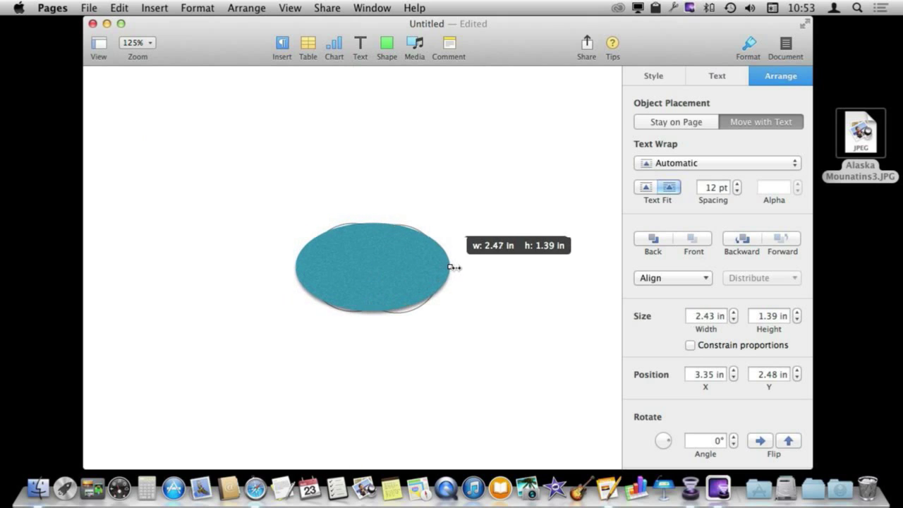
{"action": "left_click", "coordinate": [377, 315]}
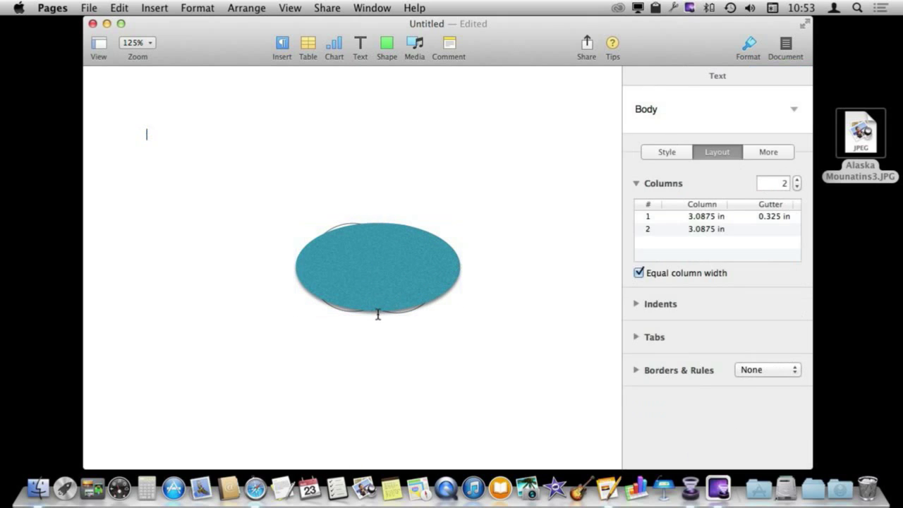
{"action": "left_click_drag", "start_coordinate": [378, 311], "coordinate": [378, 327]}
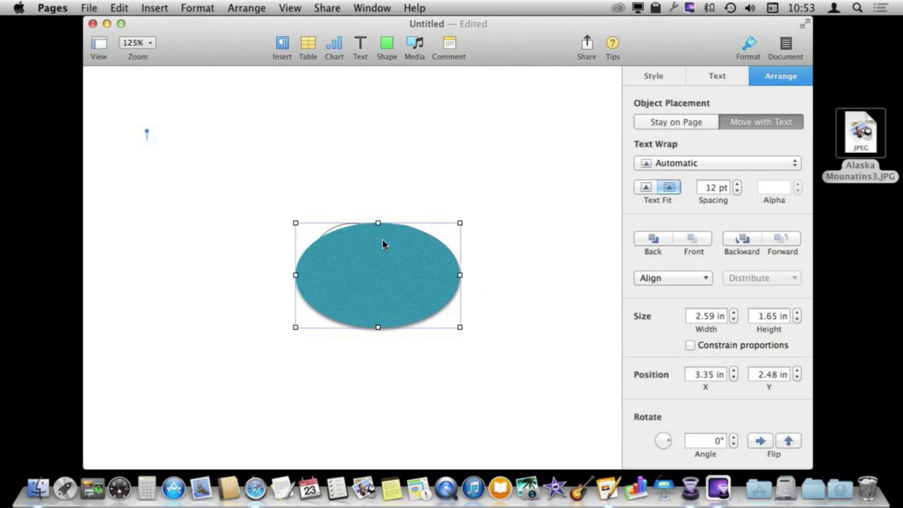
{"action": "left_click_drag", "start_coordinate": [378, 224], "coordinate": [379, 211]}
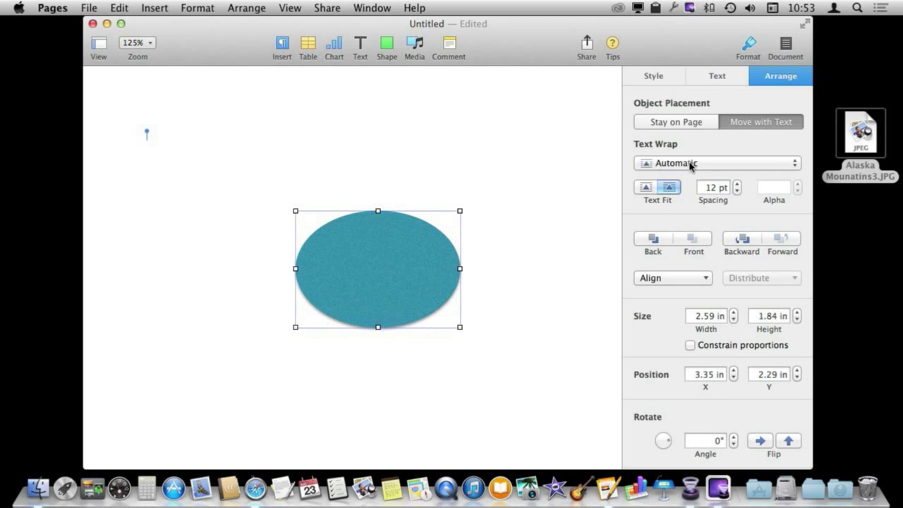
{"action": "left_click", "coordinate": [654, 245]}
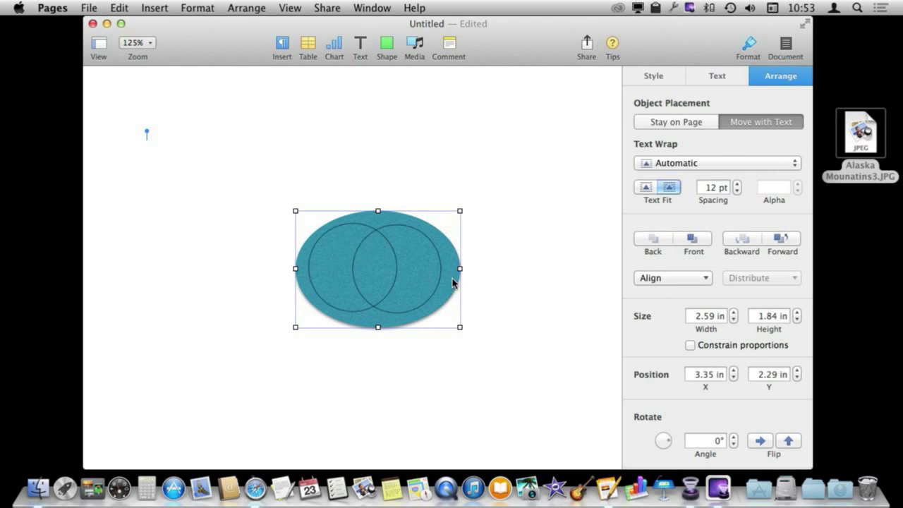
{"action": "left_click_drag", "start_coordinate": [453, 282], "coordinate": [450, 280]}
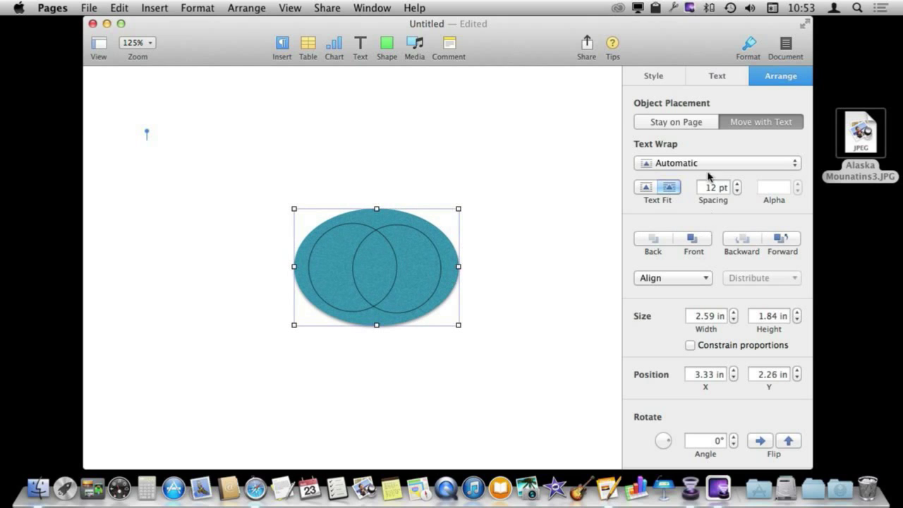
Step: Give the backdrop oval a white fill and no shadow
{"action": "left_click", "coordinate": [650, 77]}
{"action": "left_click", "coordinate": [773, 232]}
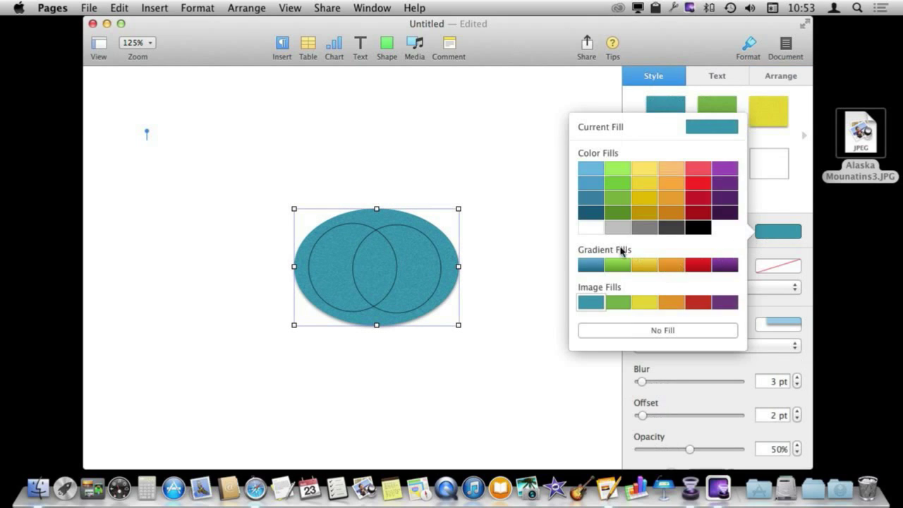
{"action": "left_click", "coordinate": [584, 229]}
{"action": "left_click", "coordinate": [684, 345]}
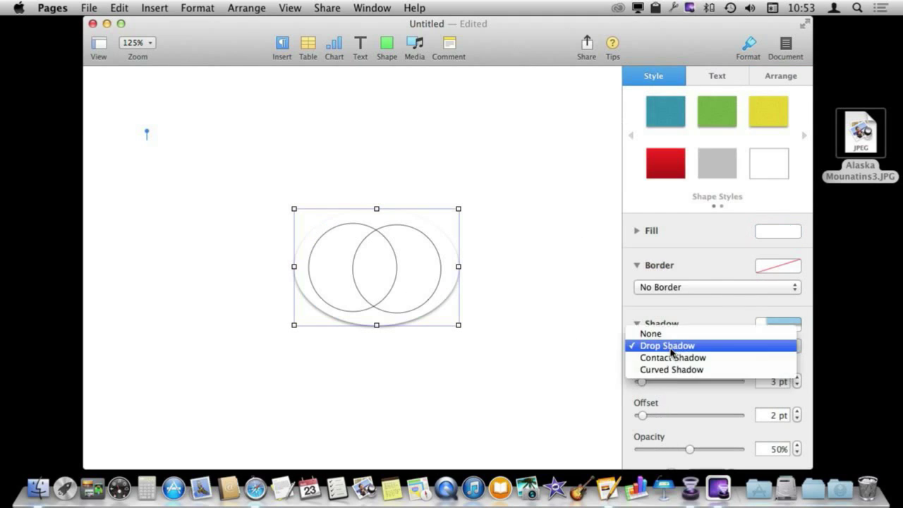
{"action": "left_click", "coordinate": [665, 335]}
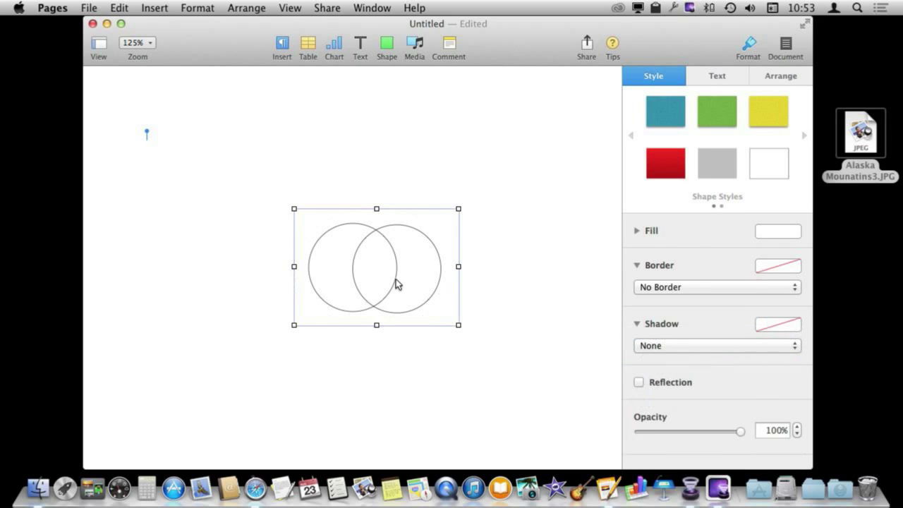
{"action": "left_click", "coordinate": [360, 44]}
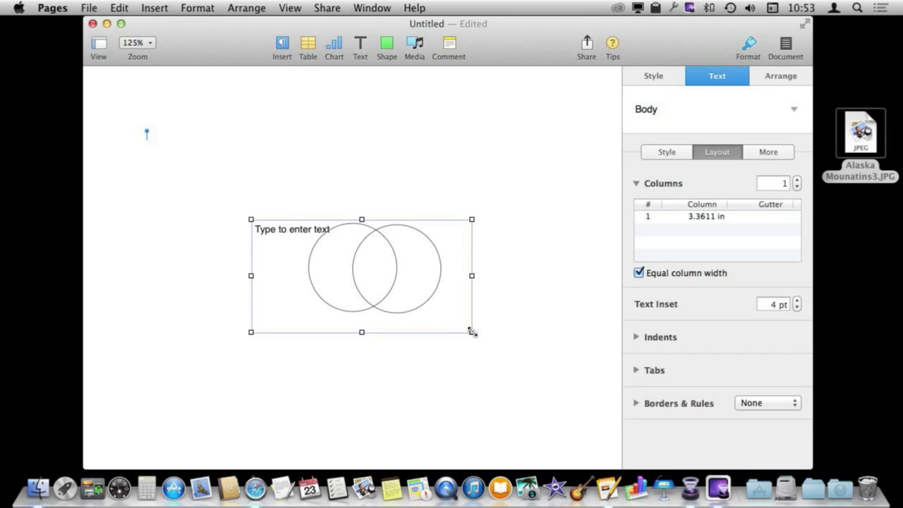
Step: Shrink the new text box to label size and type a centre-aligned 1
{"action": "left_click_drag", "start_coordinate": [472, 331], "coordinate": [312, 252]}
{"action": "left_click", "coordinate": [282, 244]}
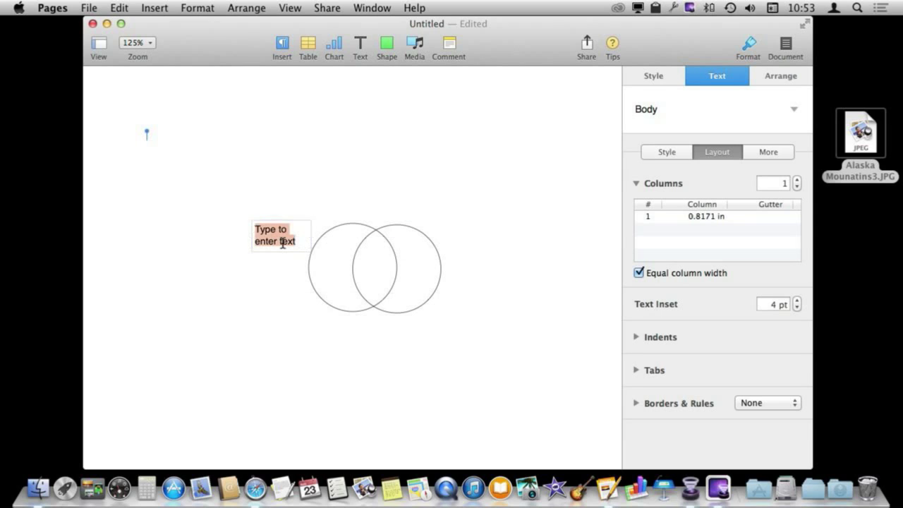
{"action": "type", "text": "1"}
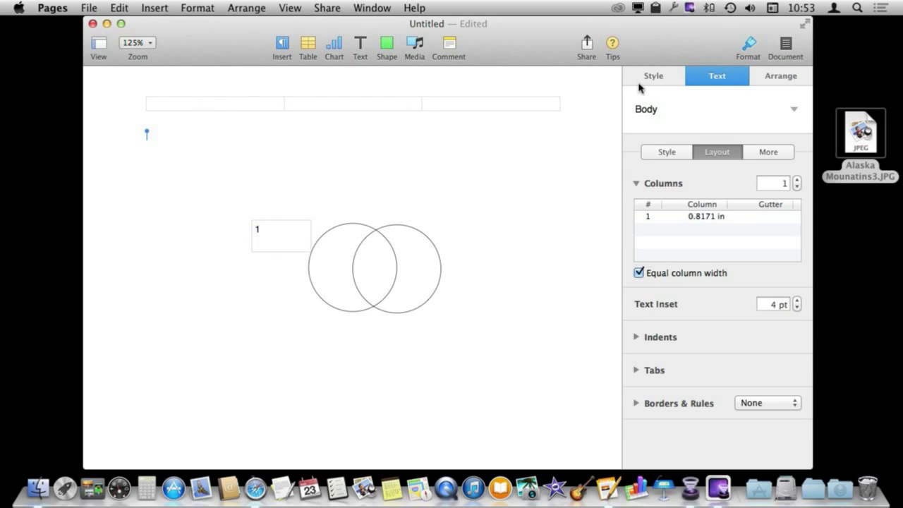
{"action": "left_click", "coordinate": [657, 77]}
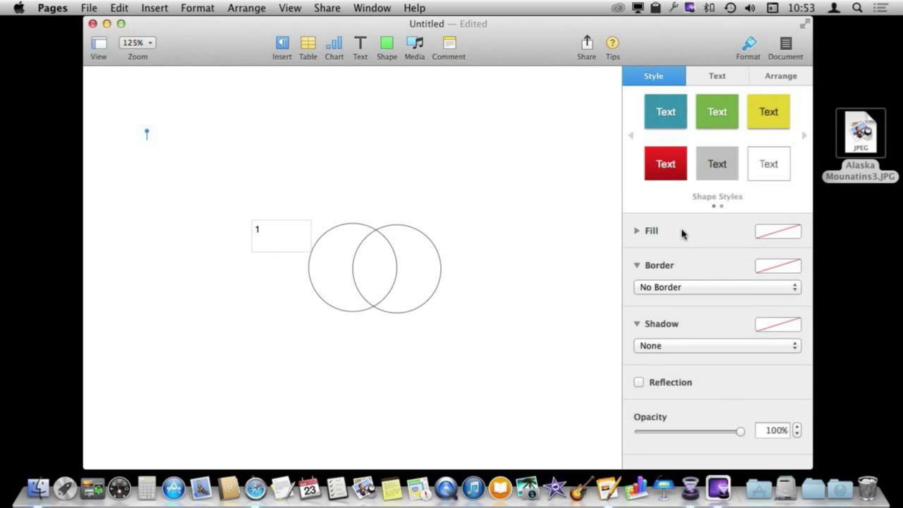
{"action": "left_click", "coordinate": [711, 74]}
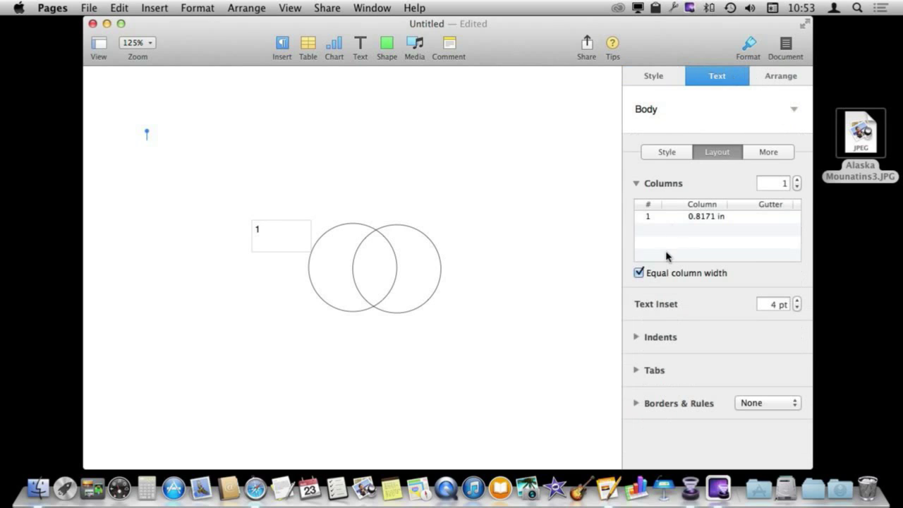
{"action": "left_click", "coordinate": [671, 152]}
{"action": "left_click", "coordinate": [697, 317]}
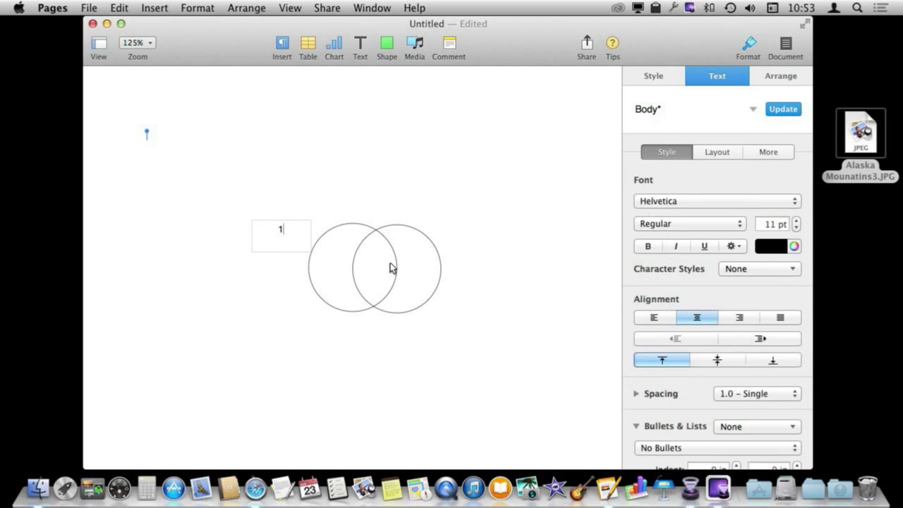
Step: Duplicate the 1 label into the circles and change the copies to 2 and 3
{"action": "left_click", "coordinate": [306, 217]}
{"action": "left_click", "coordinate": [289, 233]}
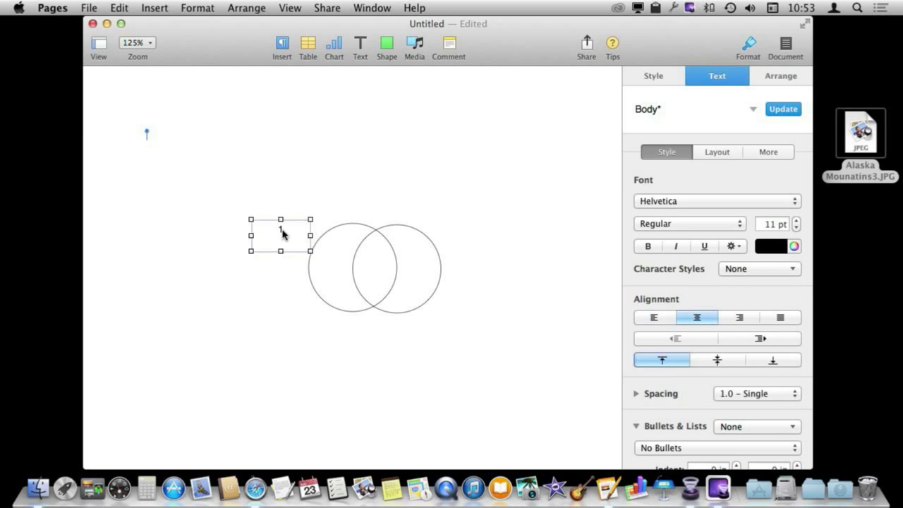
{"action": "mouse_move", "coordinate": [288, 233]}
{"action": "left_mouse_down"}
{"action": "mouse_move", "coordinate": [373, 270]}
{"action": "mouse_move", "coordinate": [417, 265]}
{"action": "left_mouse_up"}
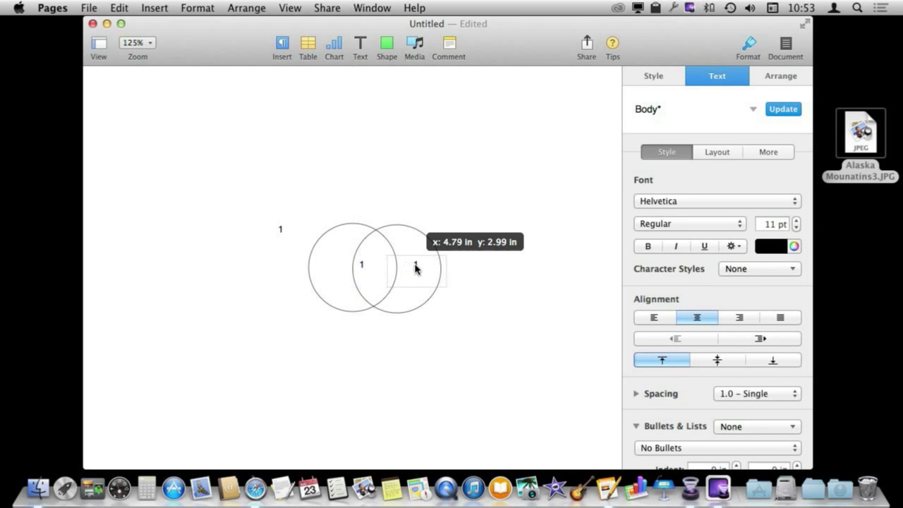
{"action": "type", "text": "2"}
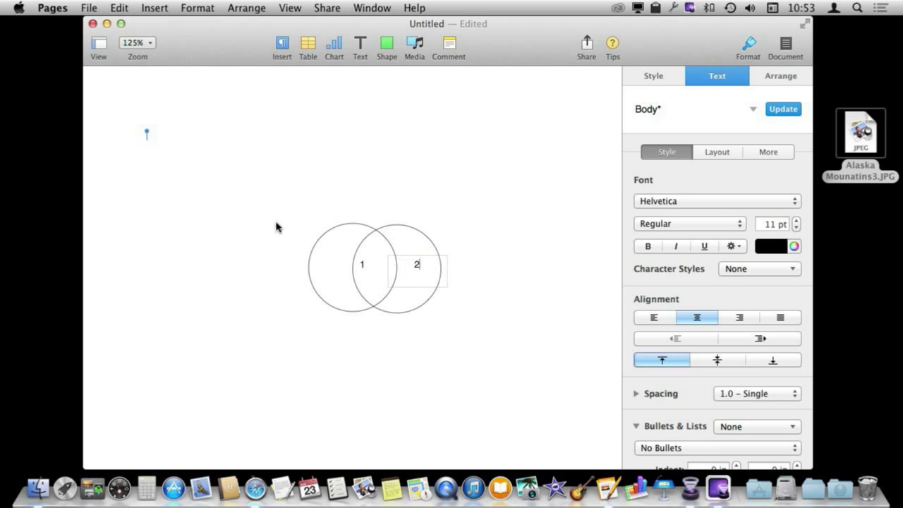
{"action": "double_click", "coordinate": [280, 229]}
{"action": "left_click", "coordinate": [351, 266]}
{"action": "double_click", "coordinate": [363, 264]}
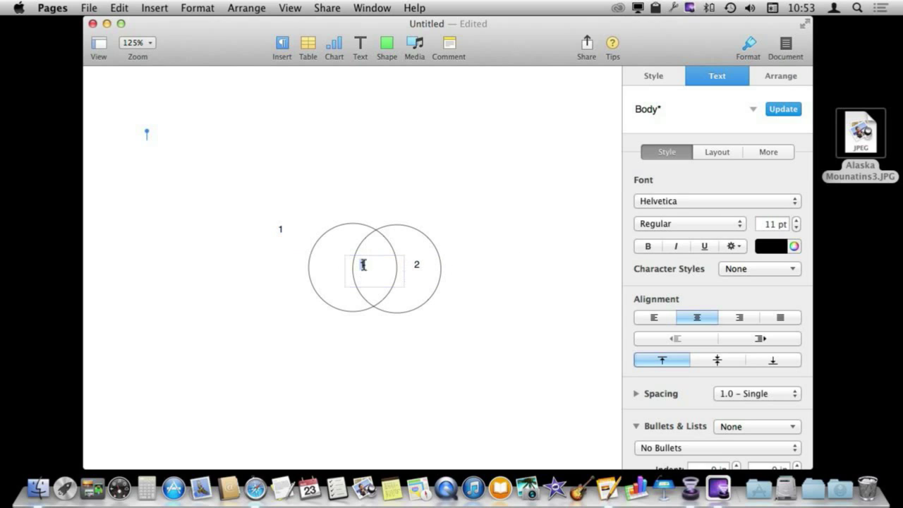
{"action": "type", "text": "3"}
Step: Move the 1 label into the left circle
{"action": "left_click", "coordinate": [281, 233]}
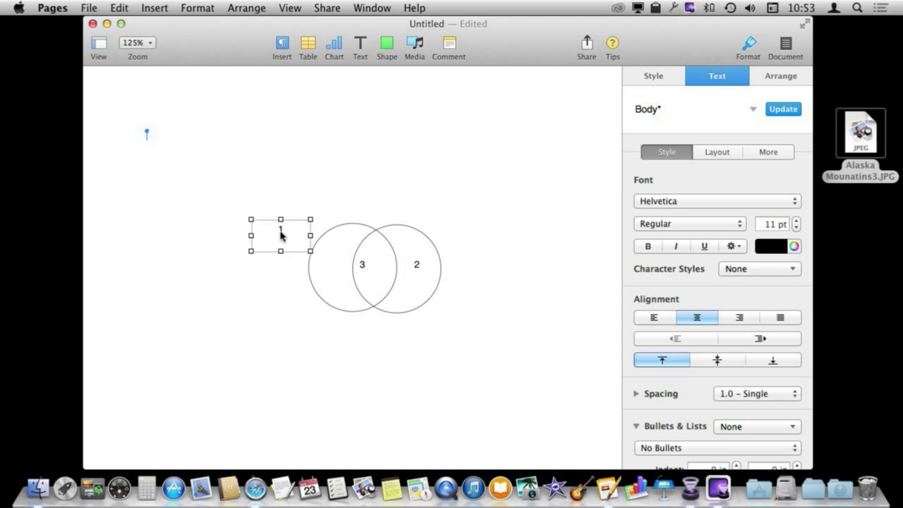
{"action": "double_click", "coordinate": [280, 233]}
{"action": "left_click", "coordinate": [275, 206]}
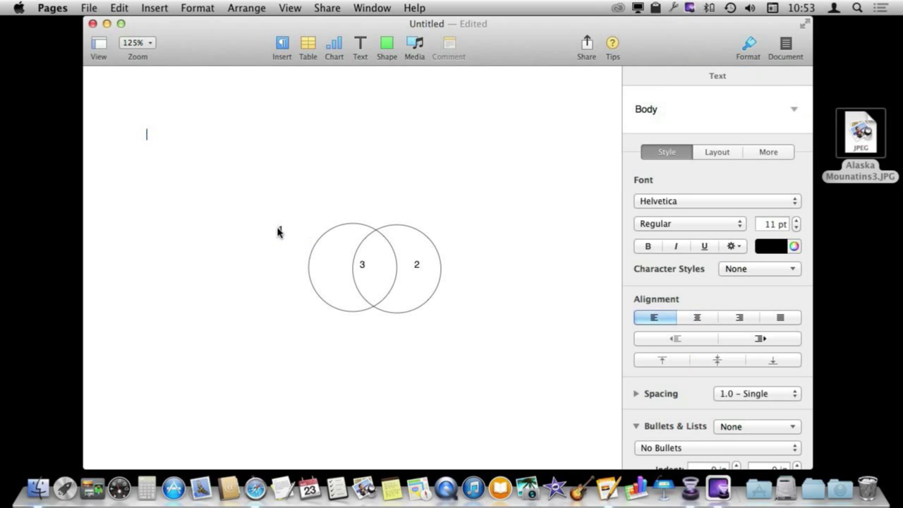
{"action": "mouse_move", "coordinate": [278, 234]}
{"action": "left_mouse_down"}
{"action": "mouse_move", "coordinate": [346, 276]}
{"action": "mouse_move", "coordinate": [336, 270]}
{"action": "left_mouse_up"}
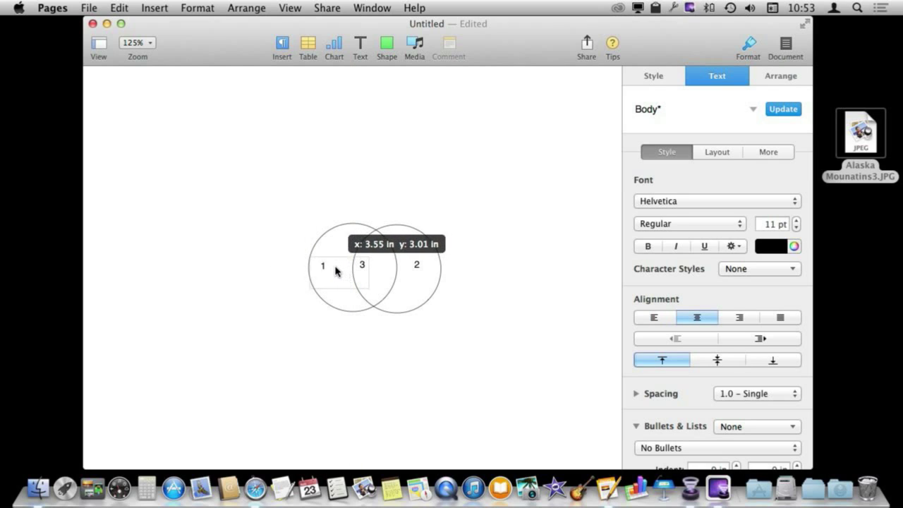
Step: Turn off text wrapping for the 1, 2 and 3 labels and nudge 1 upward
{"action": "left_click", "coordinate": [372, 265], "text": "shift"}
{"action": "left_click", "coordinate": [417, 267], "text": "shift"}
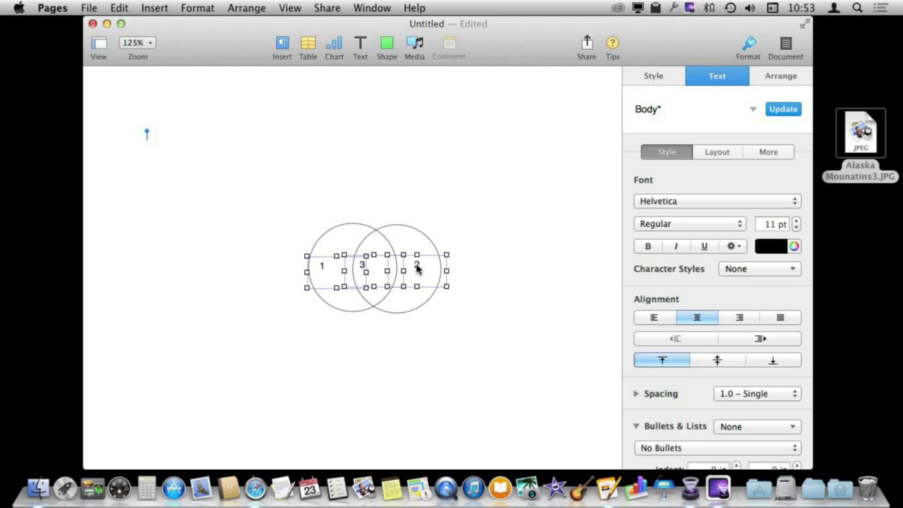
{"action": "left_click", "coordinate": [771, 92]}
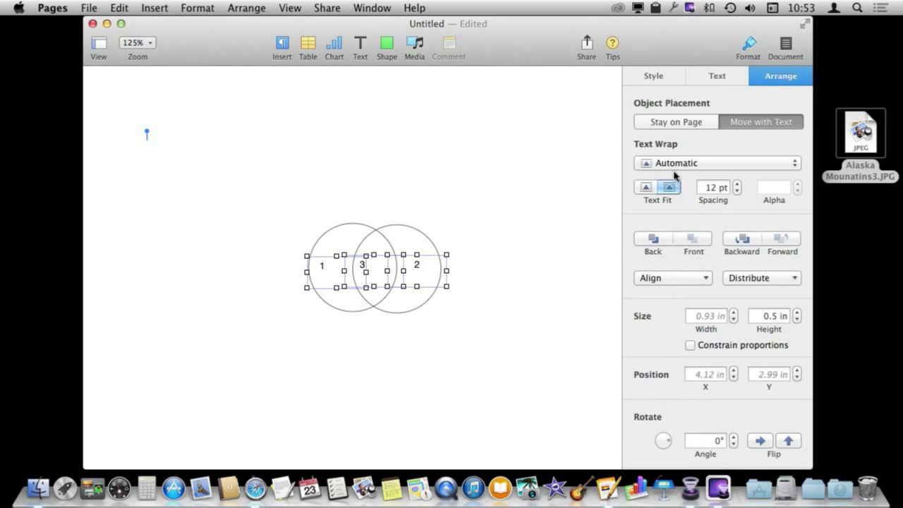
{"action": "left_click", "coordinate": [669, 168]}
{"action": "left_click", "coordinate": [669, 235]}
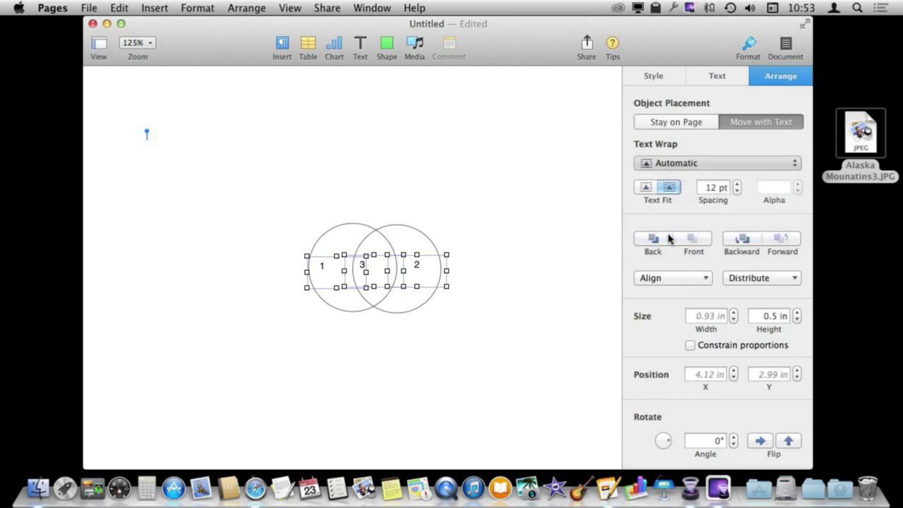
{"action": "left_click", "coordinate": [307, 302]}
{"action": "left_click", "coordinate": [337, 268]}
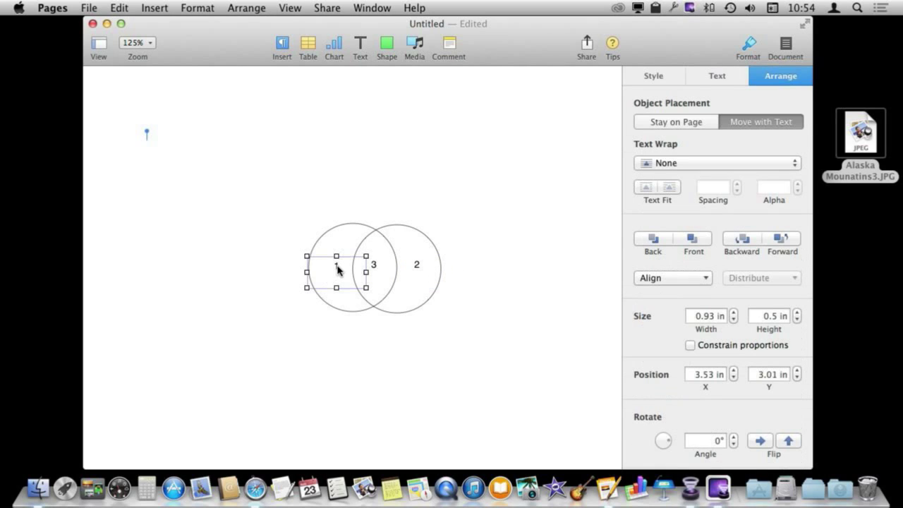
{"action": "key", "text": "Up"}
{"action": "key", "text": "Up"}
Step: Group both circles with their labels and set text wrap to Around
{"action": "left_click", "coordinate": [369, 228]}
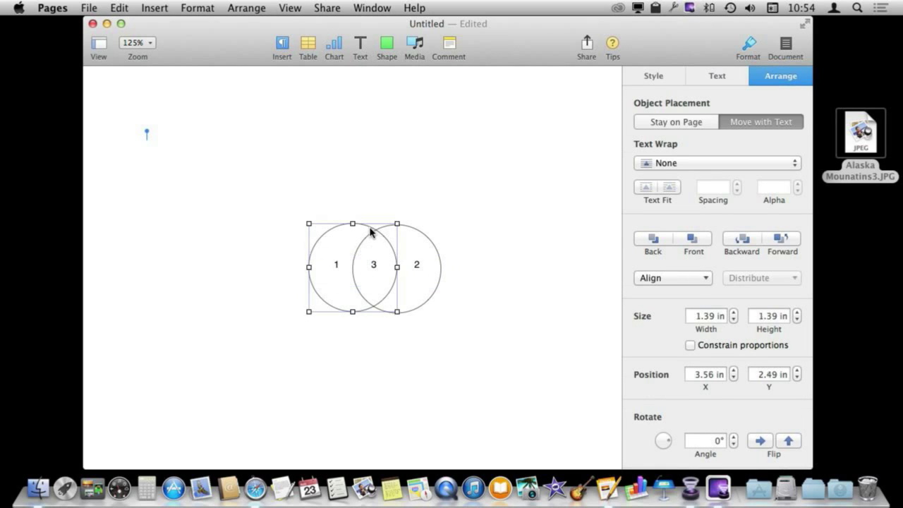
{"action": "left_click", "coordinate": [411, 228], "text": "shift"}
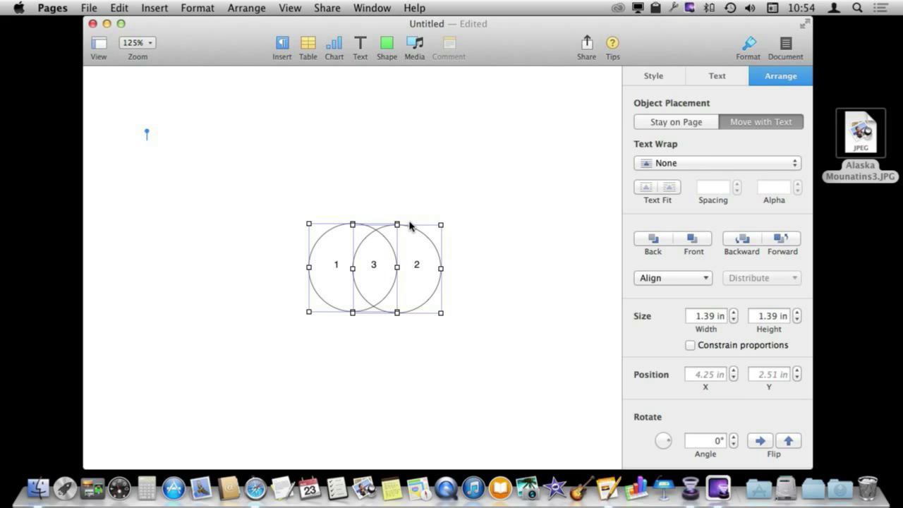
{"action": "key", "text": "super+alt+g"}
{"action": "left_click", "coordinate": [664, 163]}
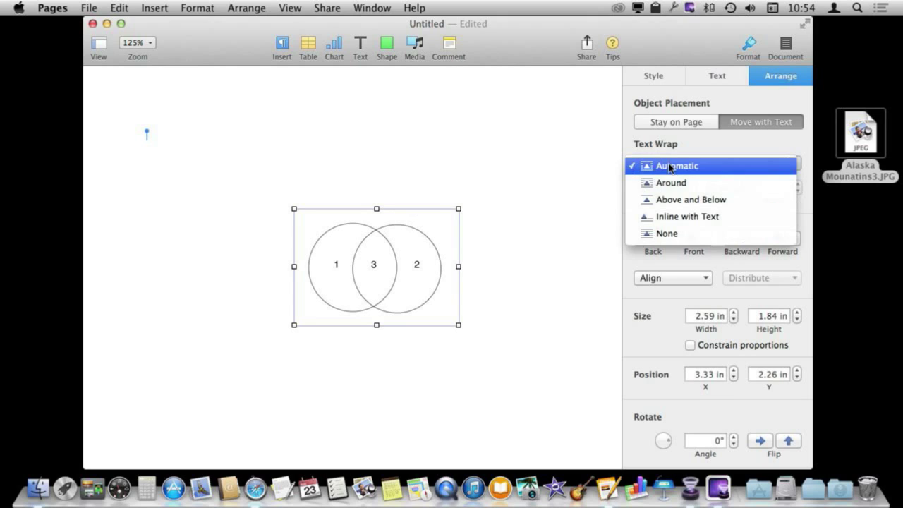
{"action": "left_click", "coordinate": [664, 185]}
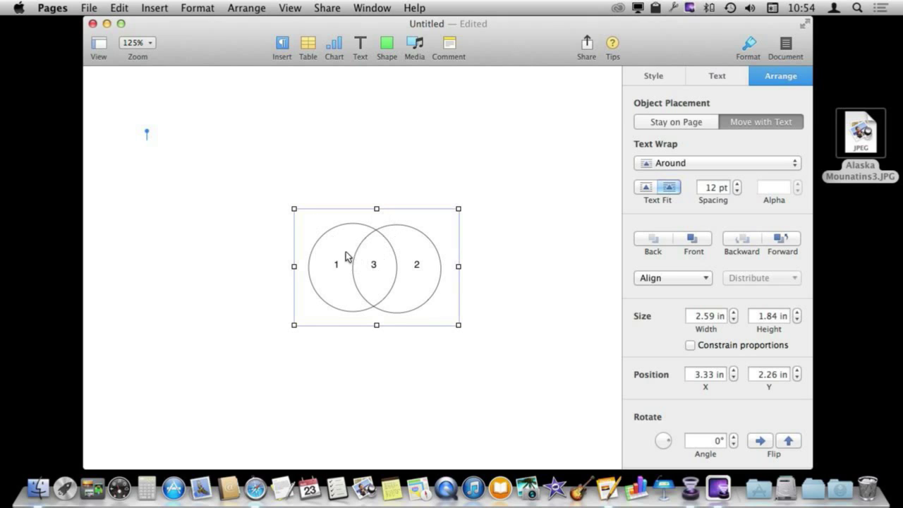
{"action": "left_click", "coordinate": [325, 232]}
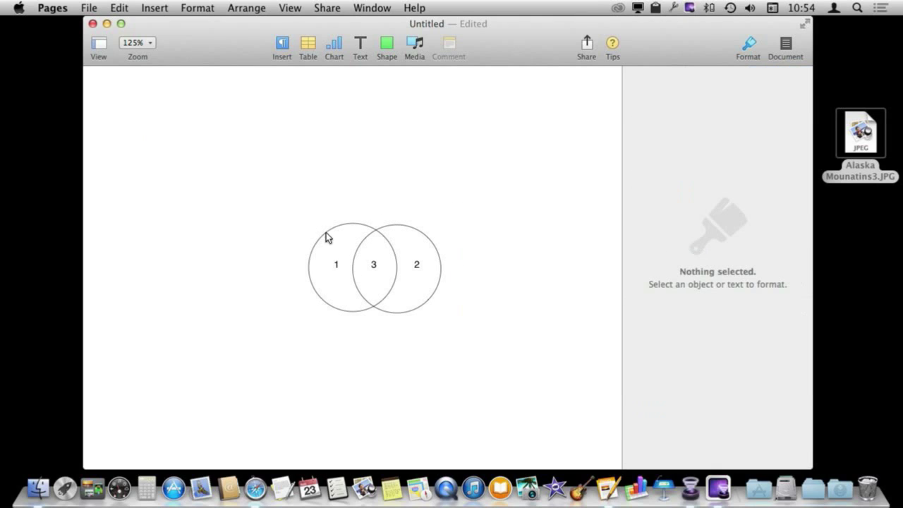
Step: Select all Venn pieces, group them, drag the group up-left and enlarge it
{"action": "left_click", "coordinate": [326, 233]}
{"action": "left_click", "coordinate": [337, 233]}
{"action": "key", "text": "super+a"}
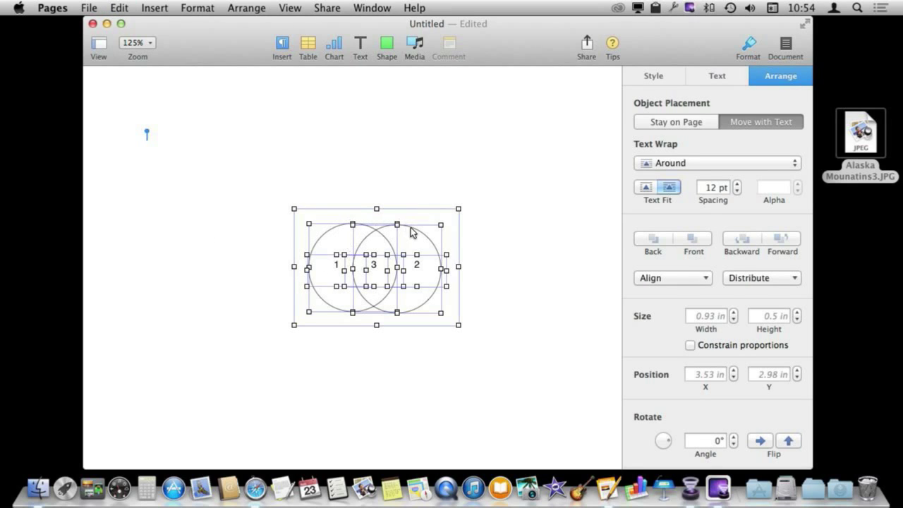
{"action": "scroll", "coordinate": [716, 276], "scroll_direction": "down", "scroll_amount": 5}
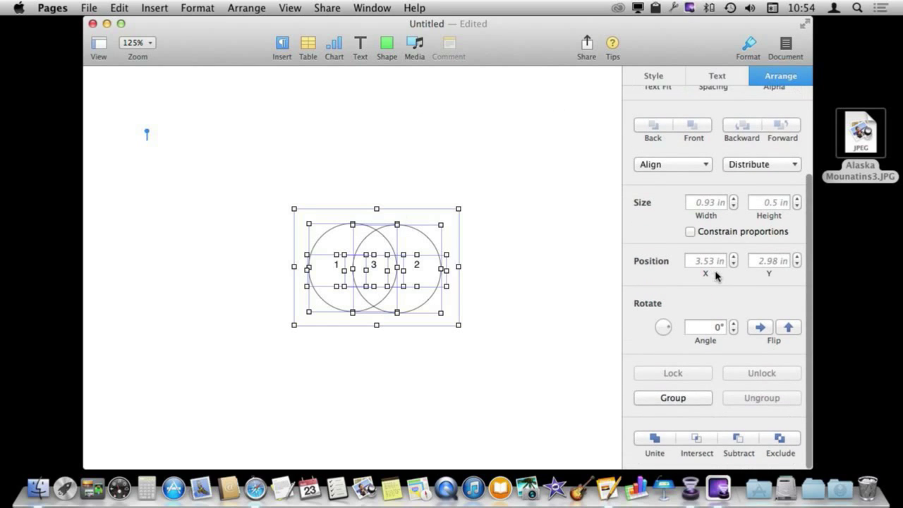
{"action": "left_click", "coordinate": [677, 398]}
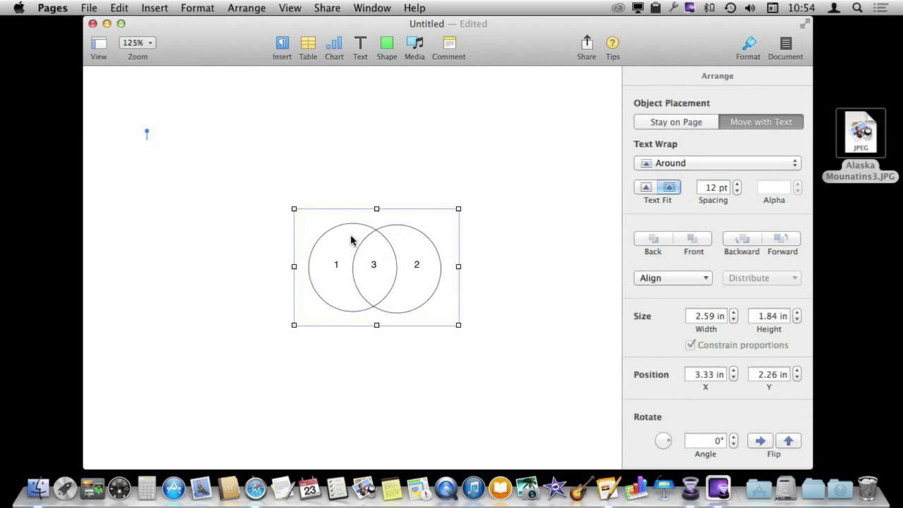
{"action": "left_click_drag", "start_coordinate": [393, 267], "coordinate": [325, 212]}
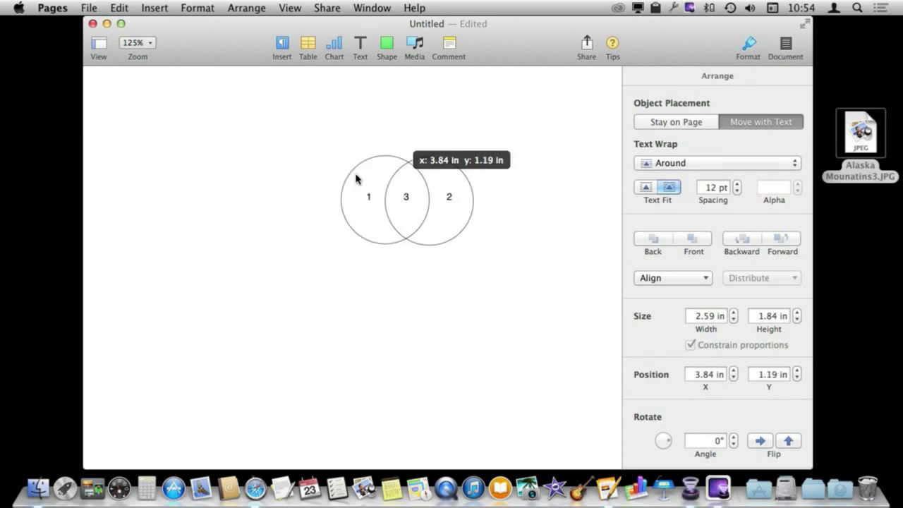
{"action": "left_click_drag", "start_coordinate": [390, 271], "coordinate": [482, 332]}
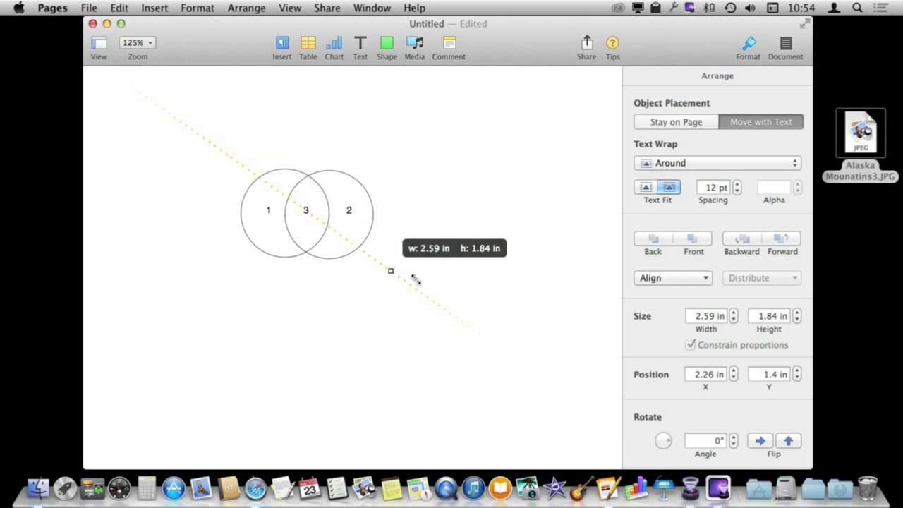
{"action": "left_click", "coordinate": [129, 127]}
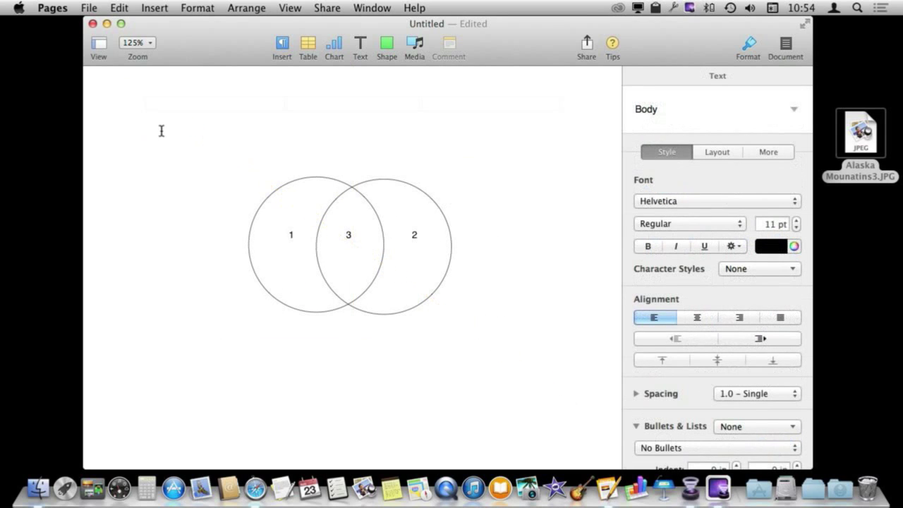
Step: Paste the Lorem ipsum text, then shrink the Venn diagram and shift it down-right
{"action": "key", "text": "super+v"}
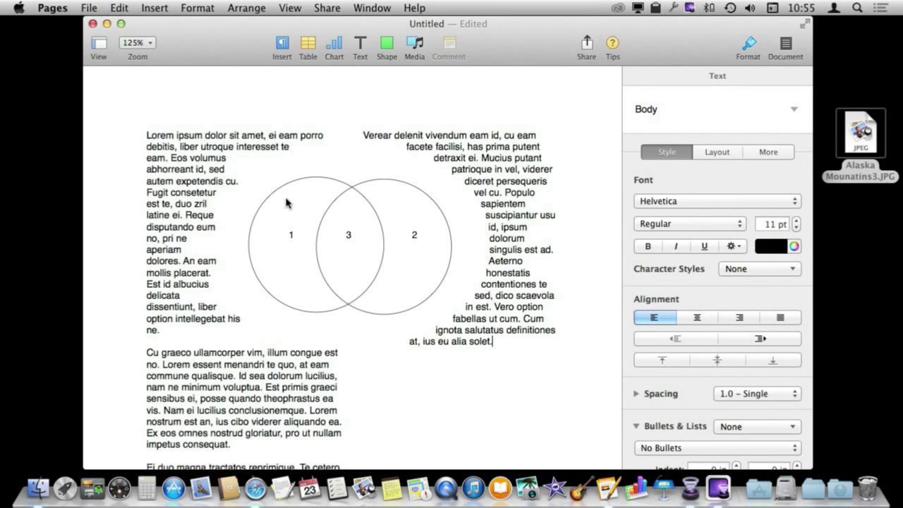
{"action": "left_click", "coordinate": [311, 221]}
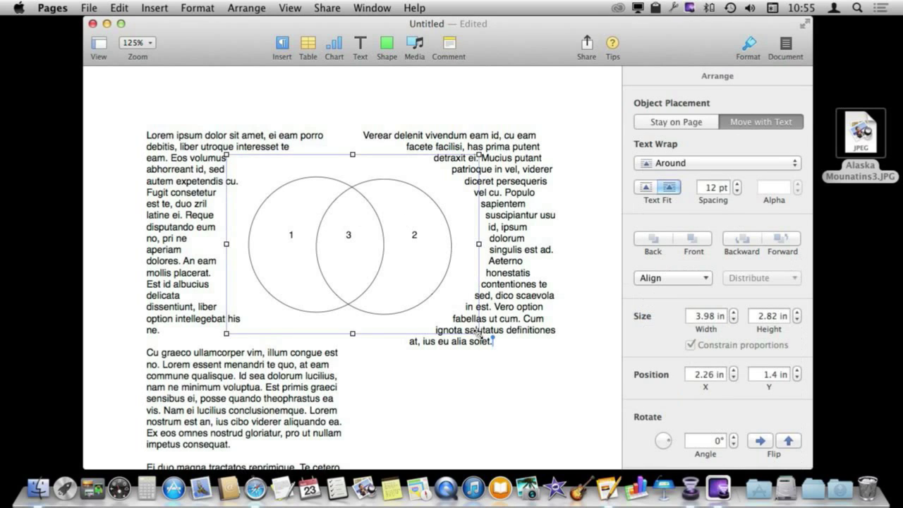
{"action": "left_click_drag", "start_coordinate": [479, 333], "coordinate": [407, 286]}
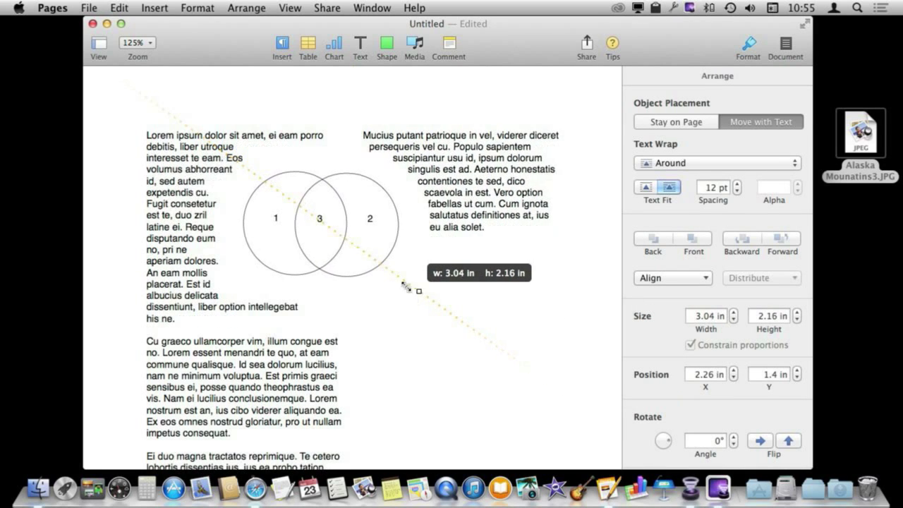
{"action": "mouse_move", "coordinate": [343, 238]}
{"action": "left_mouse_down"}
{"action": "mouse_move", "coordinate": [372, 300]}
{"action": "mouse_move", "coordinate": [357, 289]}
{"action": "left_mouse_up"}
Step: Select the Venn diagram's number labels and circles one by one
{"action": "left_click", "coordinate": [350, 286]}
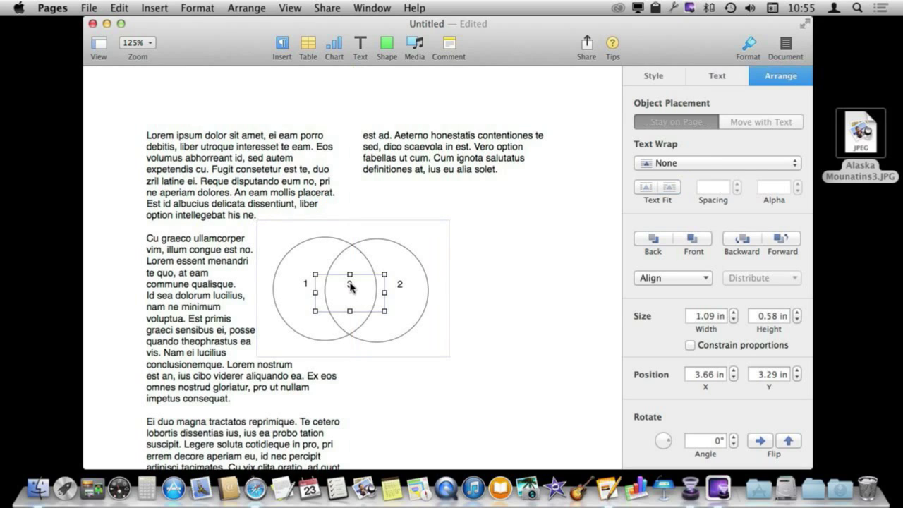
{"action": "left_click", "coordinate": [309, 285]}
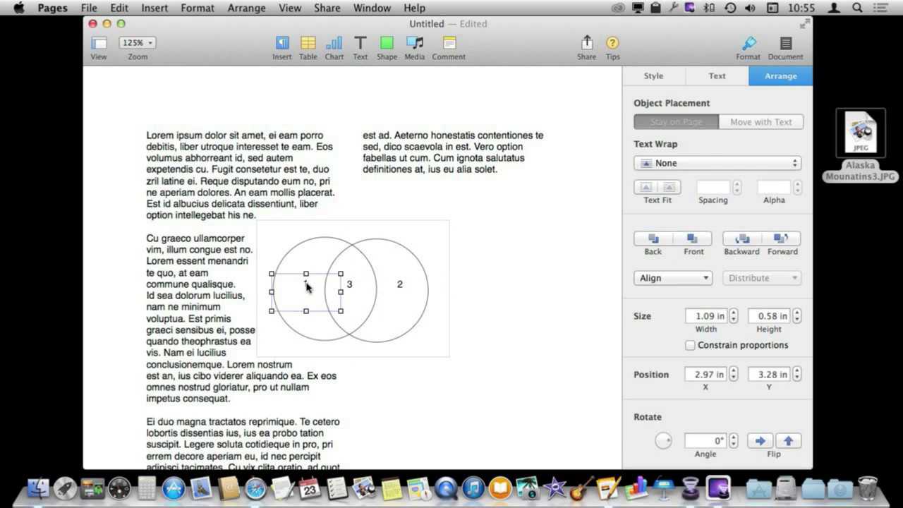
{"action": "left_click", "coordinate": [313, 243]}
{"action": "left_click", "coordinate": [396, 282]}
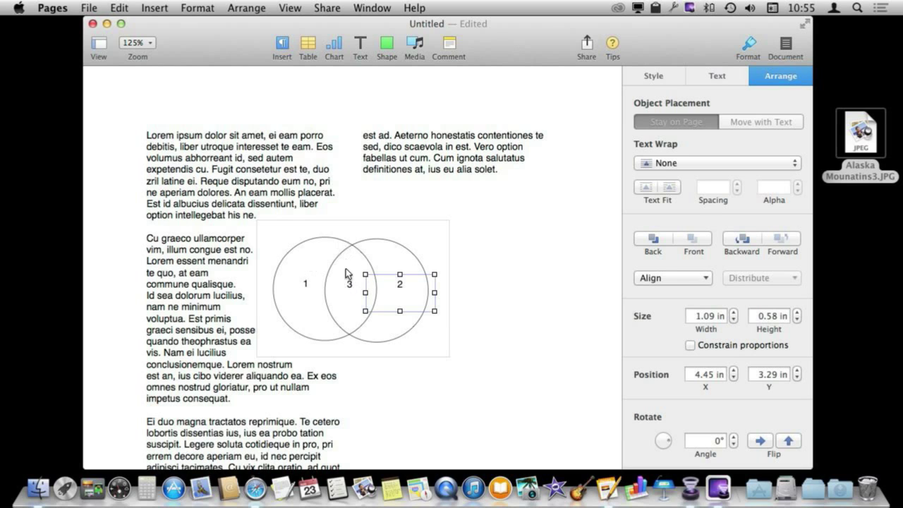
{"action": "left_click", "coordinate": [358, 247]}
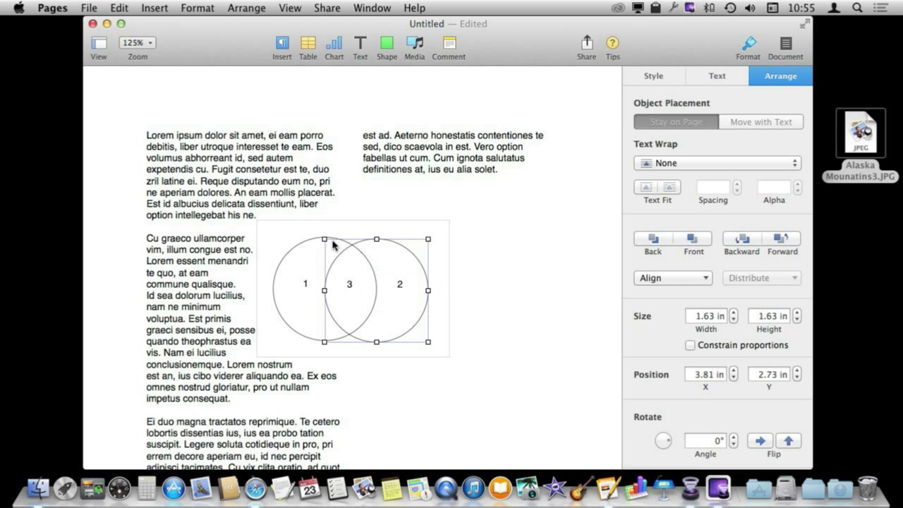
{"action": "left_click", "coordinate": [312, 243], "text": "shift"}
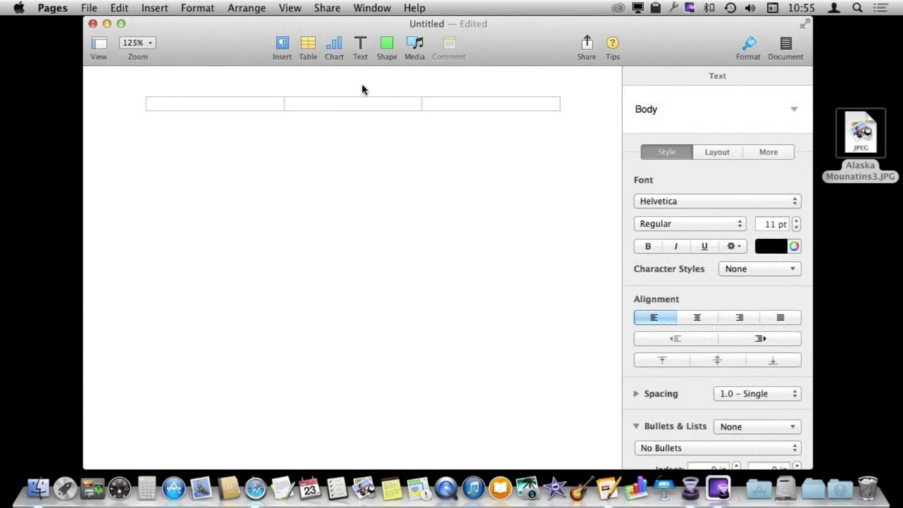
Step: Insert a callout shape and make it wider and taller
{"action": "left_click", "coordinate": [390, 46]}
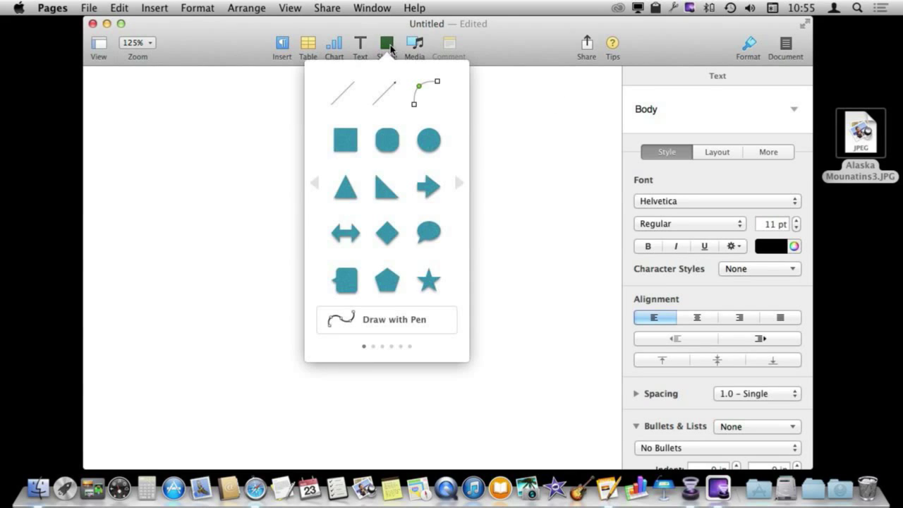
{"action": "left_click", "coordinate": [345, 294]}
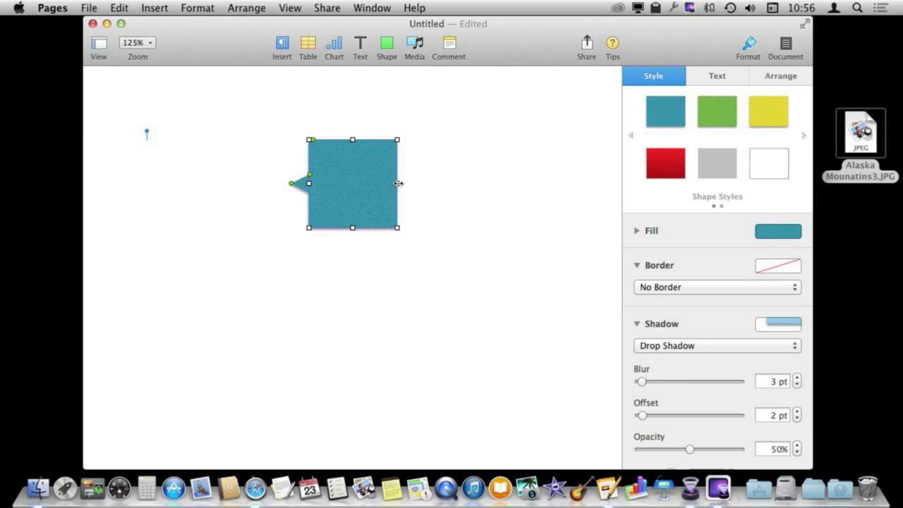
{"action": "left_click_drag", "start_coordinate": [398, 183], "coordinate": [502, 183]}
{"action": "left_click_drag", "start_coordinate": [406, 227], "coordinate": [405, 269]}
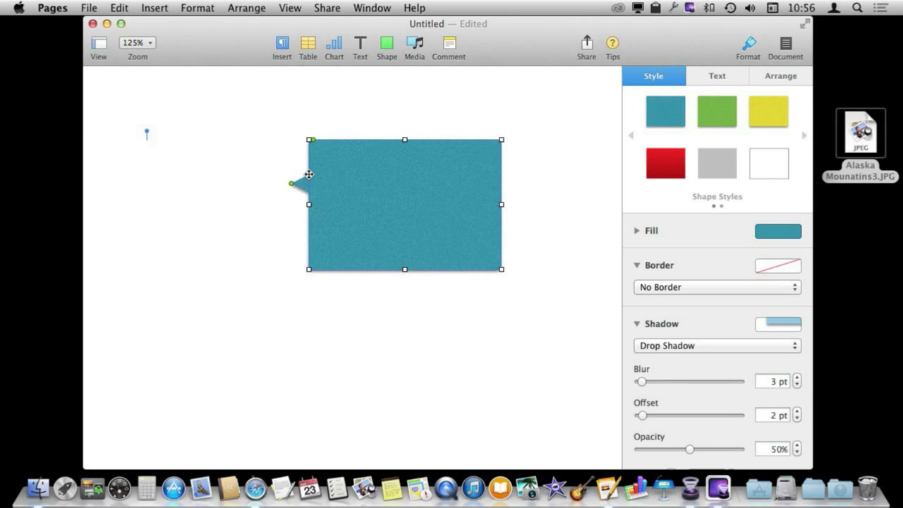
Step: Reshape the tail into a pointed triangle toward the lower left and round the corners
{"action": "left_click_drag", "start_coordinate": [309, 174], "coordinate": [311, 182]}
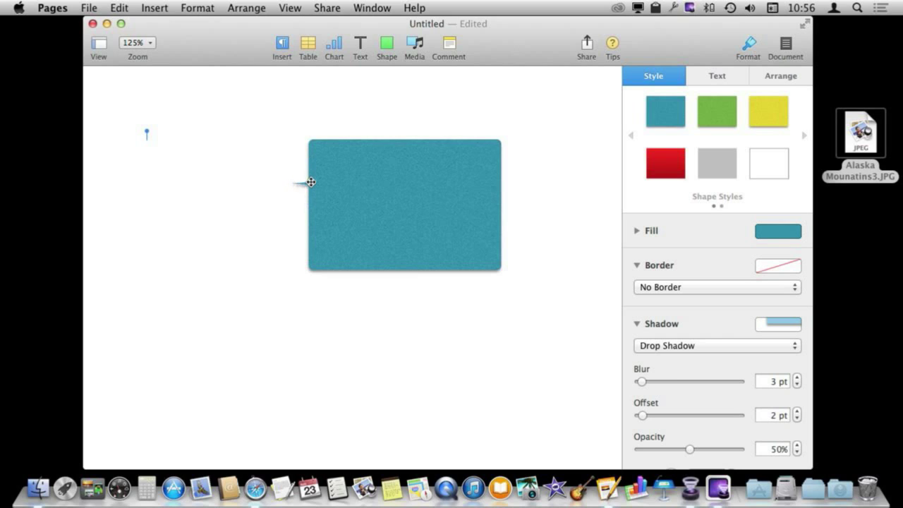
{"action": "mouse_move", "coordinate": [311, 182]}
{"action": "left_mouse_down"}
{"action": "mouse_move", "coordinate": [309, 169]}
{"action": "mouse_move", "coordinate": [233, 185]}
{"action": "mouse_move", "coordinate": [257, 185]}
{"action": "left_mouse_up"}
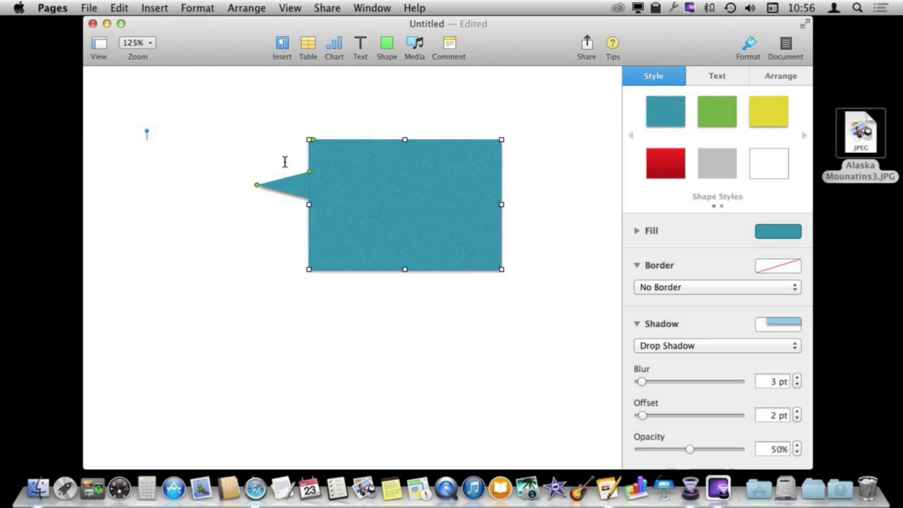
{"action": "mouse_move", "coordinate": [311, 140]}
{"action": "left_mouse_down"}
{"action": "mouse_move", "coordinate": [349, 168]}
{"action": "mouse_move", "coordinate": [312, 188]}
{"action": "mouse_move", "coordinate": [309, 170]}
{"action": "left_mouse_up"}
{"action": "mouse_move", "coordinate": [258, 184]}
{"action": "left_mouse_down"}
{"action": "mouse_move", "coordinate": [238, 200]}
{"action": "mouse_move", "coordinate": [280, 287]}
{"action": "mouse_move", "coordinate": [420, 298]}
{"action": "mouse_move", "coordinate": [530, 289]}
{"action": "mouse_move", "coordinate": [349, 317]}
{"action": "mouse_move", "coordinate": [234, 321]}
{"action": "mouse_move", "coordinate": [272, 289]}
{"action": "mouse_move", "coordinate": [246, 305]}
{"action": "left_mouse_up"}
Step: Give the speech bubble a white fill and a solid line border
{"action": "left_click", "coordinate": [773, 76]}
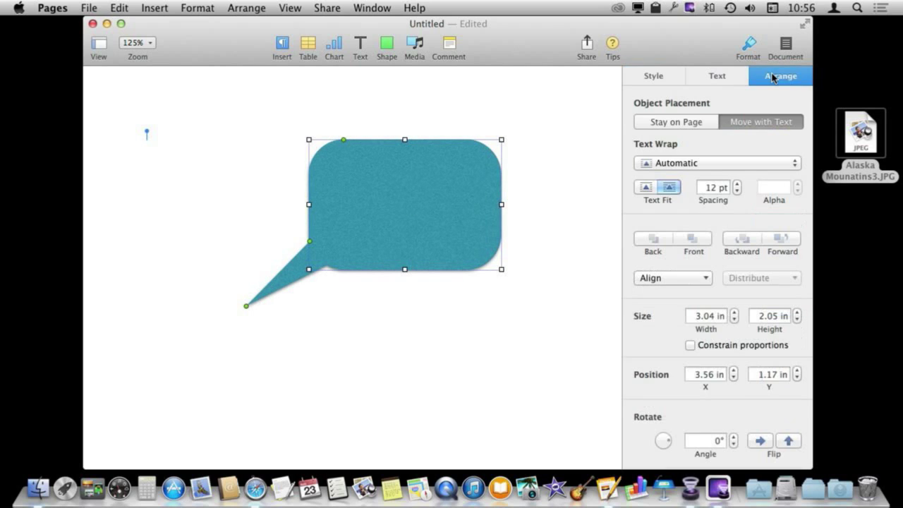
{"action": "left_click", "coordinate": [653, 76]}
{"action": "left_click", "coordinate": [789, 232]}
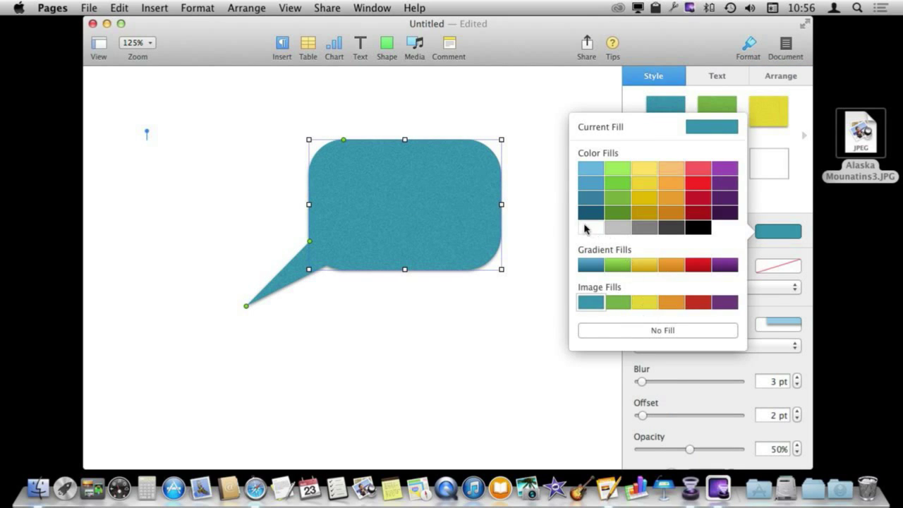
{"action": "left_click", "coordinate": [585, 225]}
{"action": "left_click", "coordinate": [702, 289]}
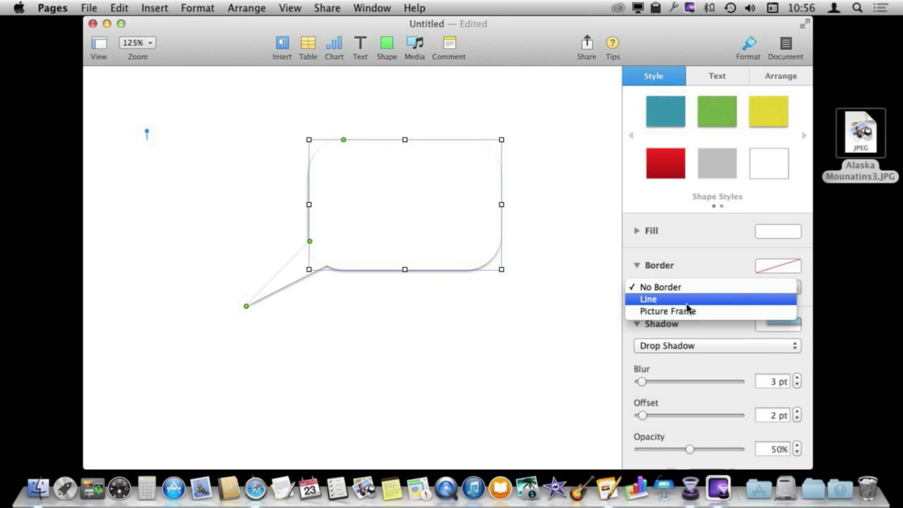
{"action": "left_click", "coordinate": [688, 300]}
{"action": "left_click", "coordinate": [544, 329]}
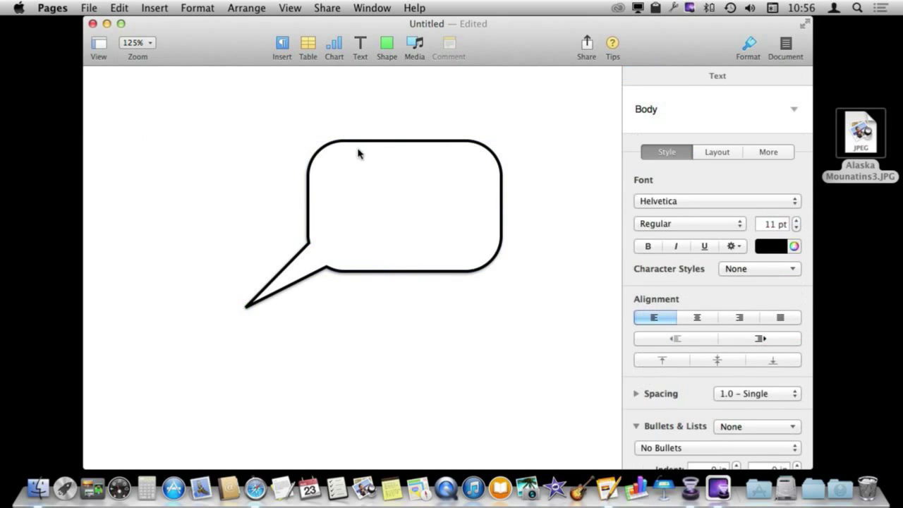
Step: Reselect the speech bubble and show its text wrap choices
{"action": "left_click", "coordinate": [309, 189]}
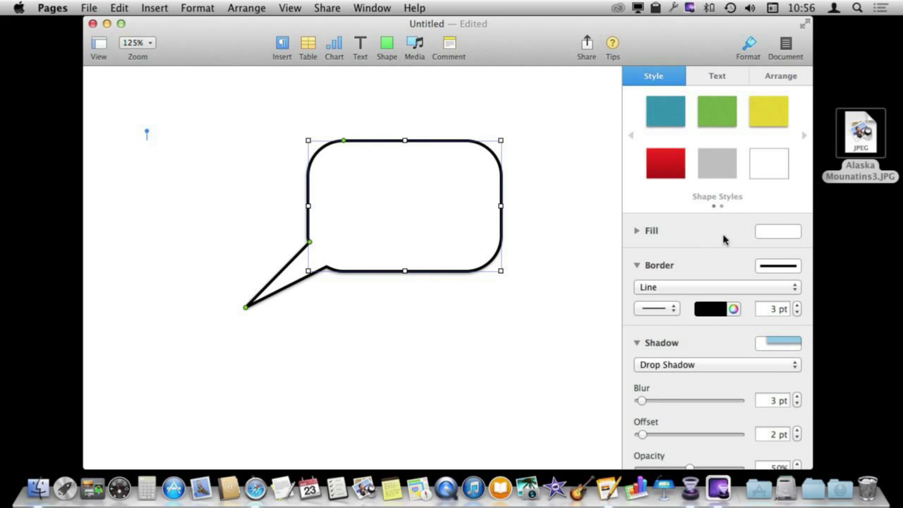
{"action": "left_click", "coordinate": [777, 78]}
{"action": "left_click", "coordinate": [668, 164]}
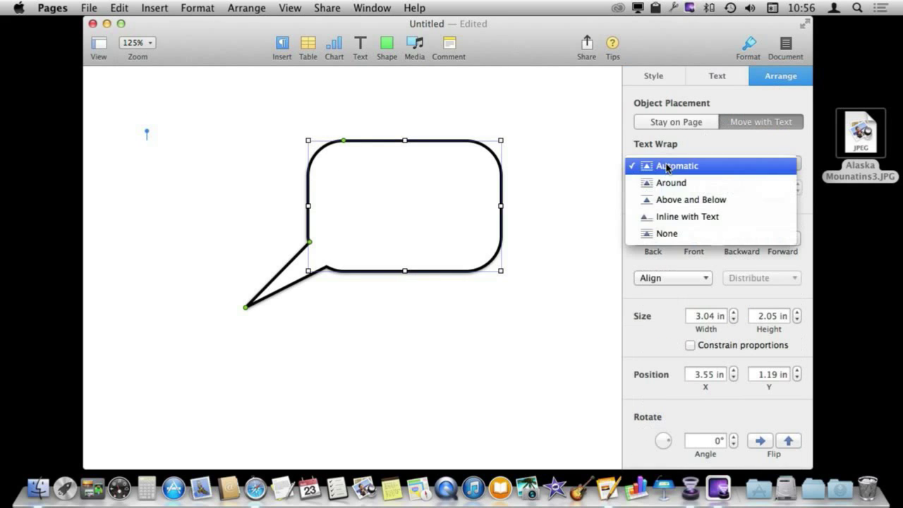